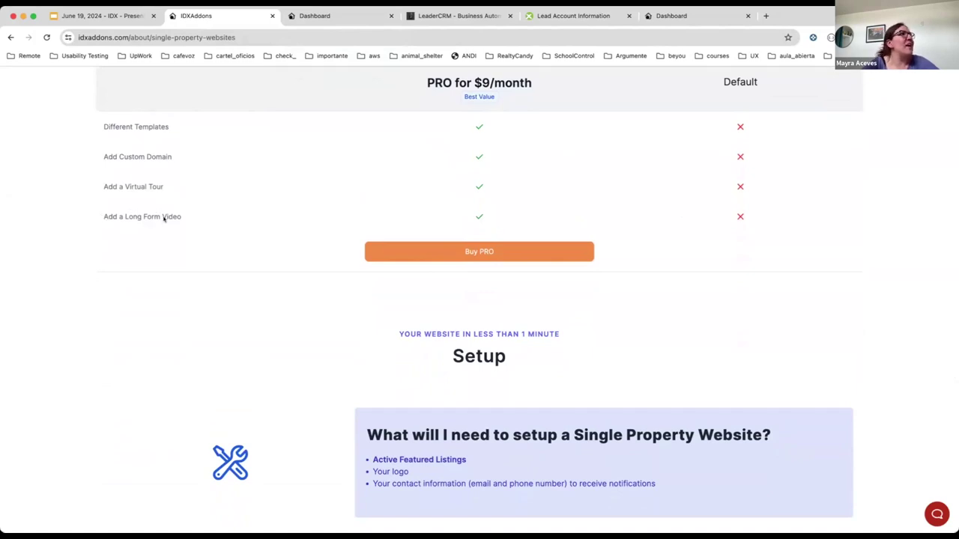
# Open the single property website settings for the $1,495,000 Aventura listing in the IDXAddons dashboard.
pyautogui.click(331, 17)
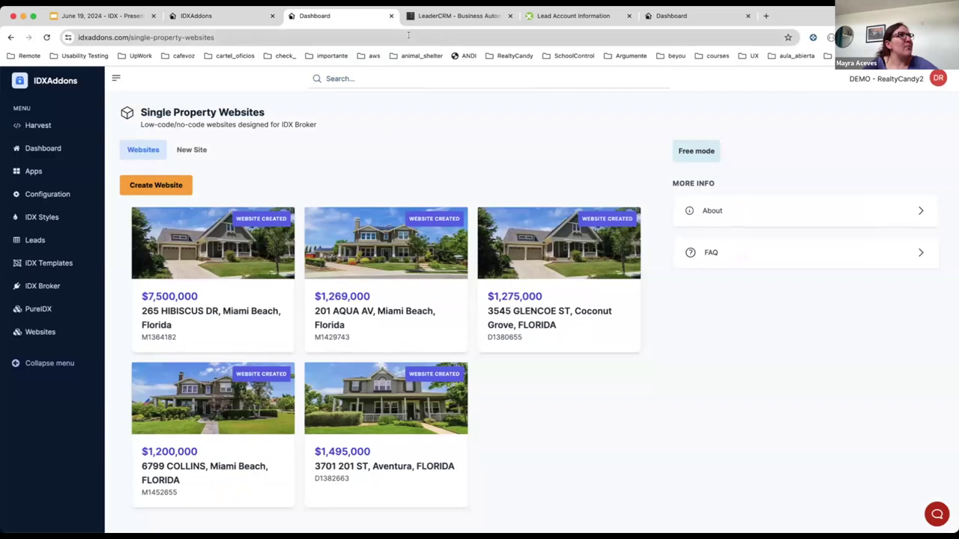
pyautogui.click(409, 34)
pyautogui.press('Return')
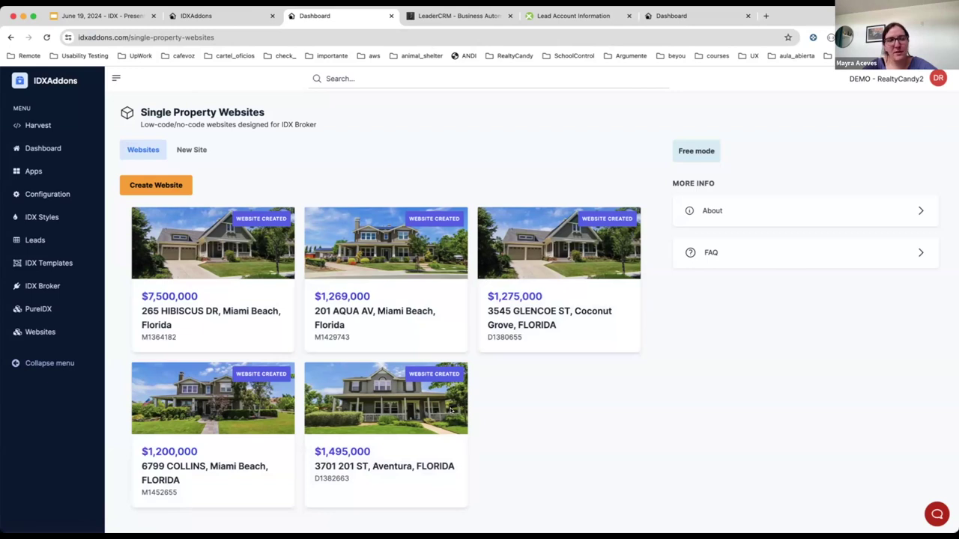
pyautogui.scroll(-1, 427, 414)
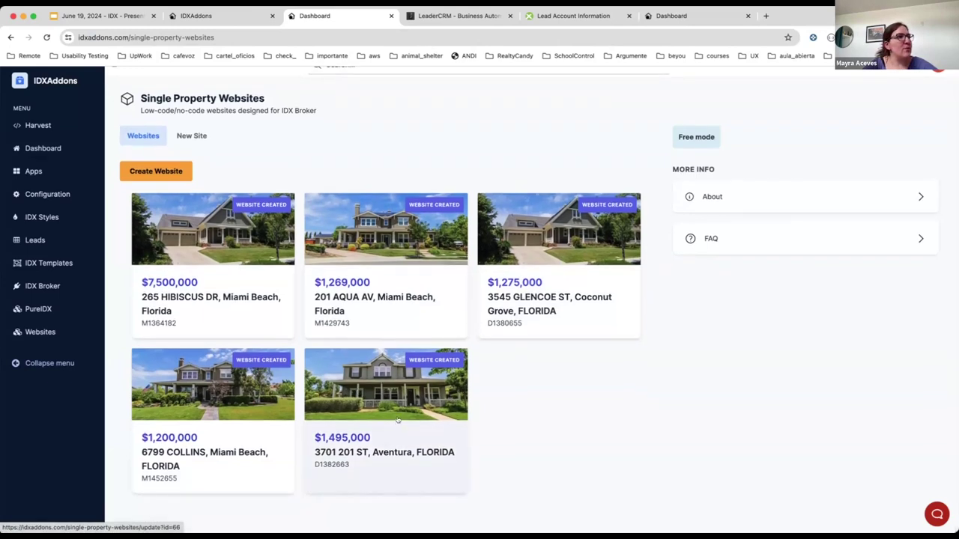
pyautogui.click(368, 405)
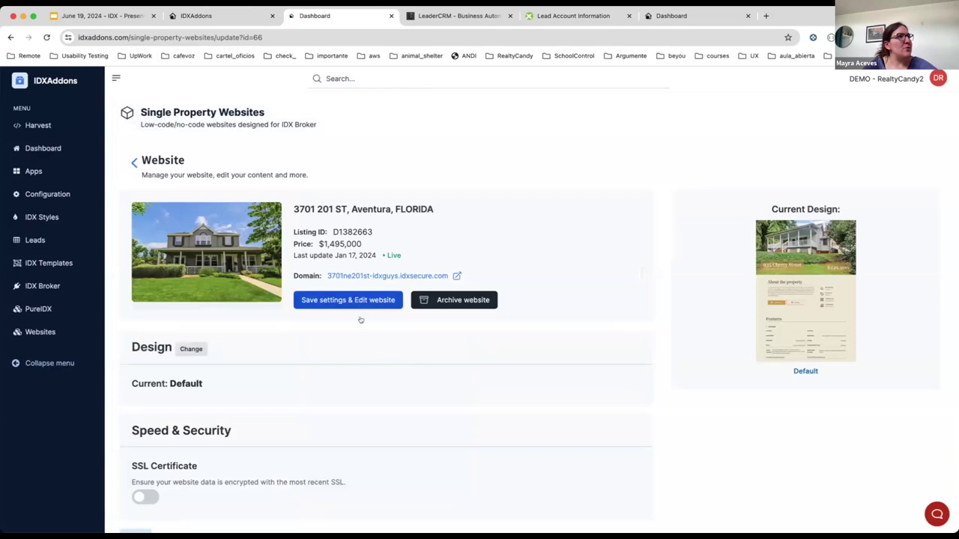
# Open the Aventura listing's live website from its domain link and review the current design through to the footer.
pyautogui.scroll(-5, 302, 364)
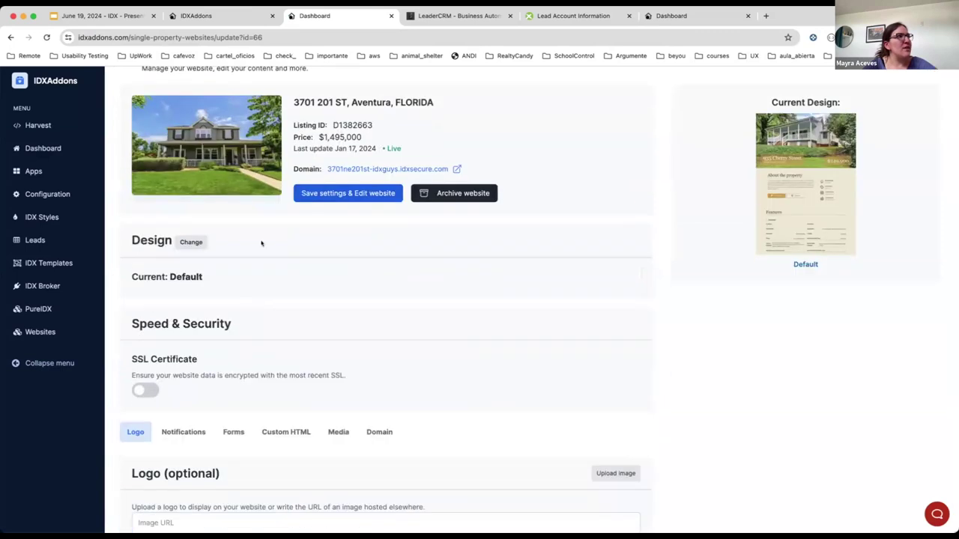
pyautogui.click(380, 170)
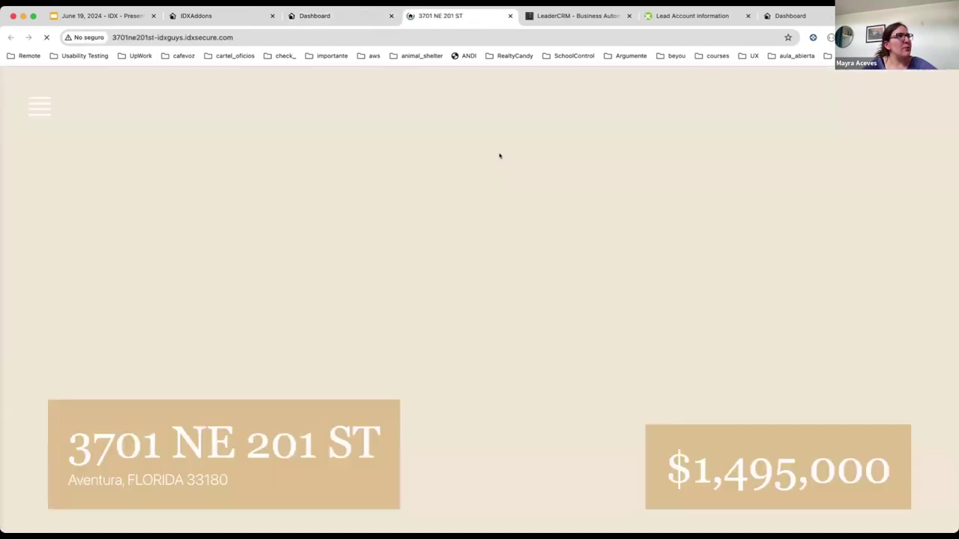
pyautogui.scroll(-15, 532, 257)
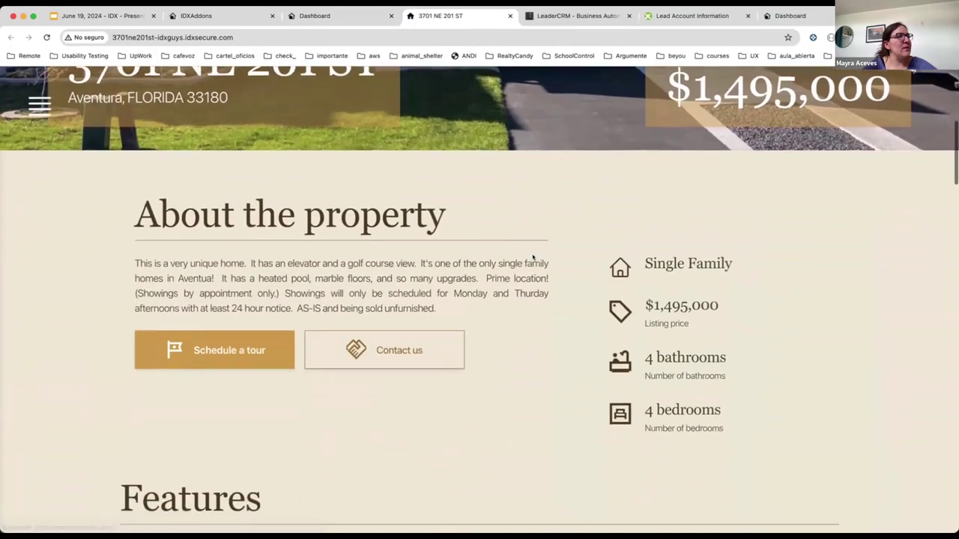
pyautogui.scroll(-20, 532, 257)
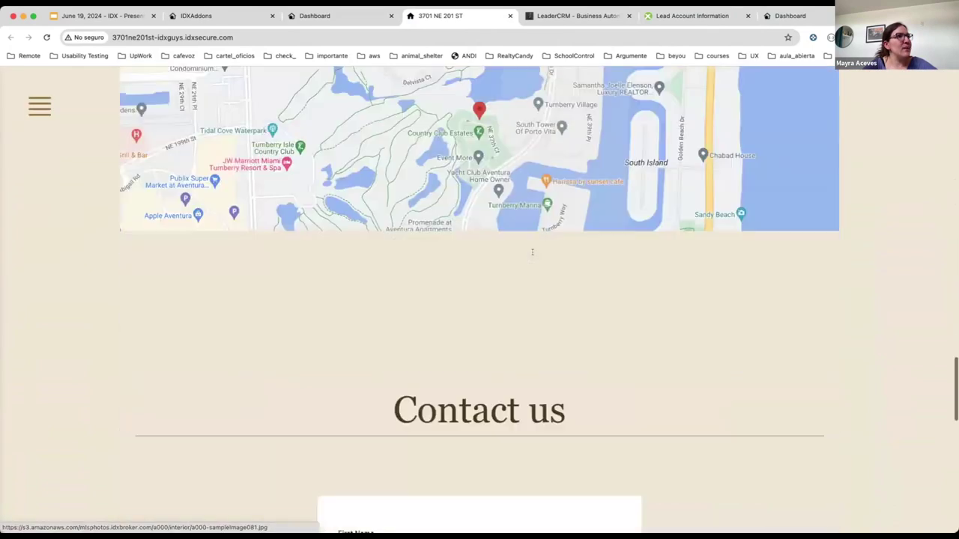
pyautogui.scroll(-5, 532, 257)
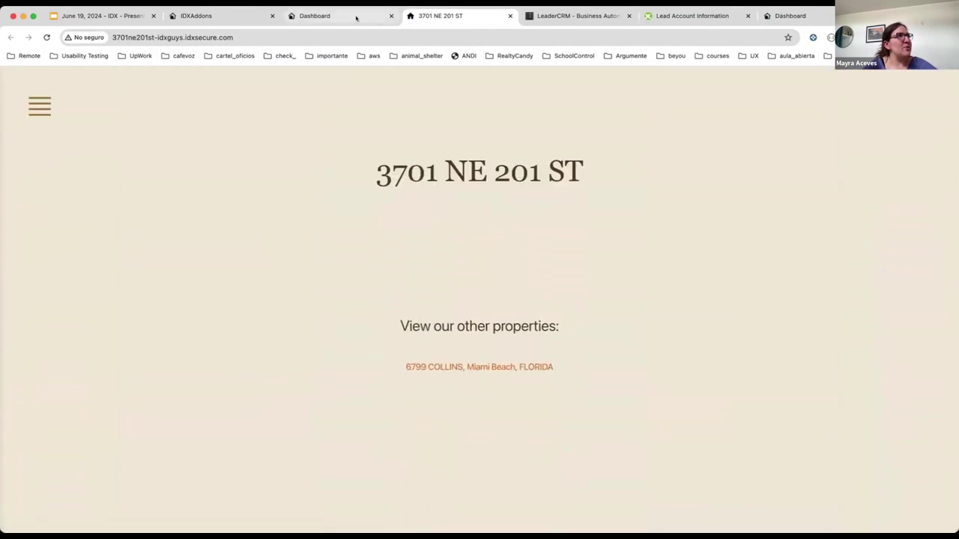
# Change the Aventura website's design to the Luxury theme and save the settings.
pyautogui.click(355, 16)
pyautogui.click(191, 242)
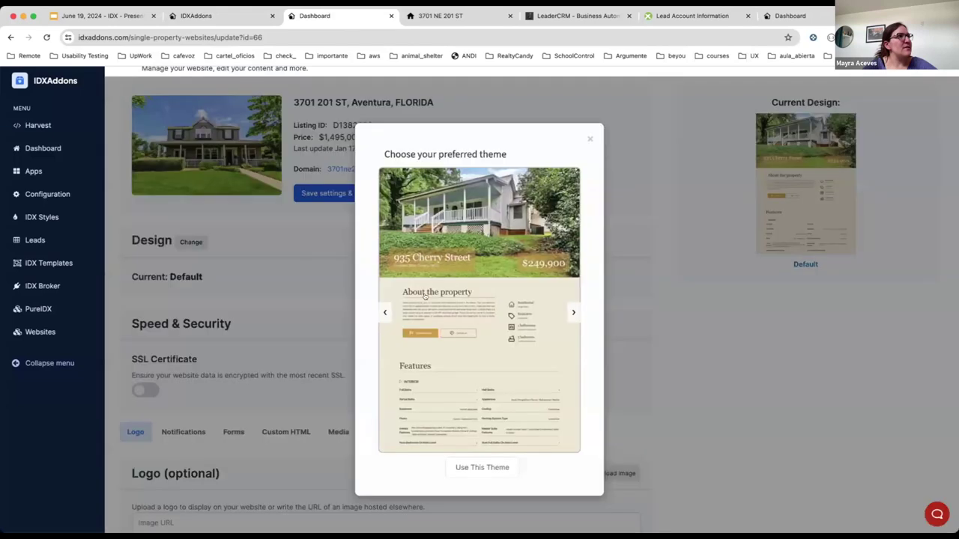
pyautogui.click(575, 315)
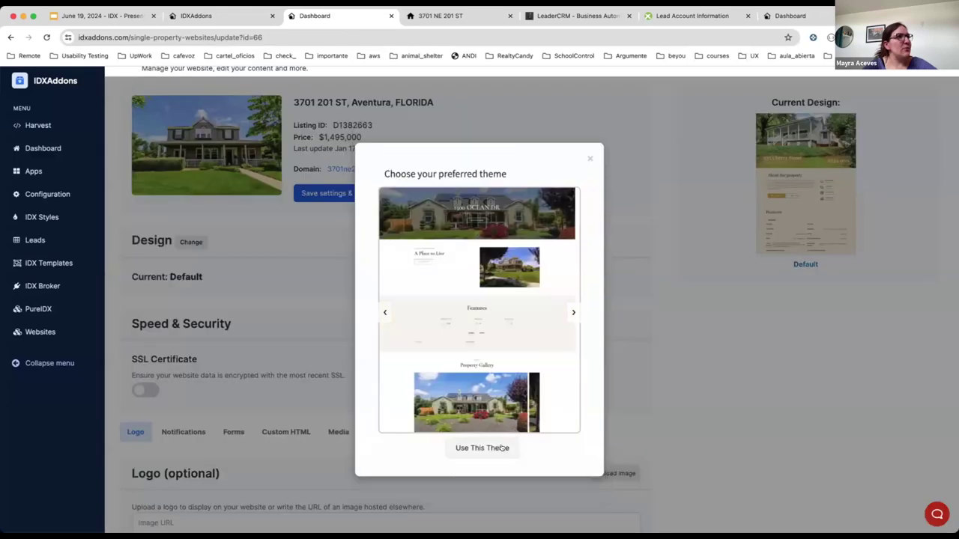
pyautogui.click(502, 449)
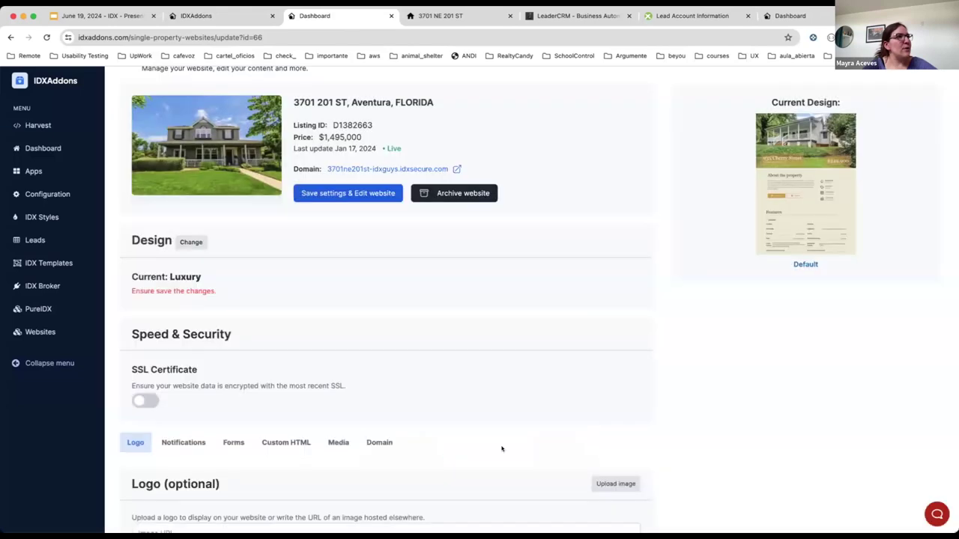
pyautogui.click(349, 194)
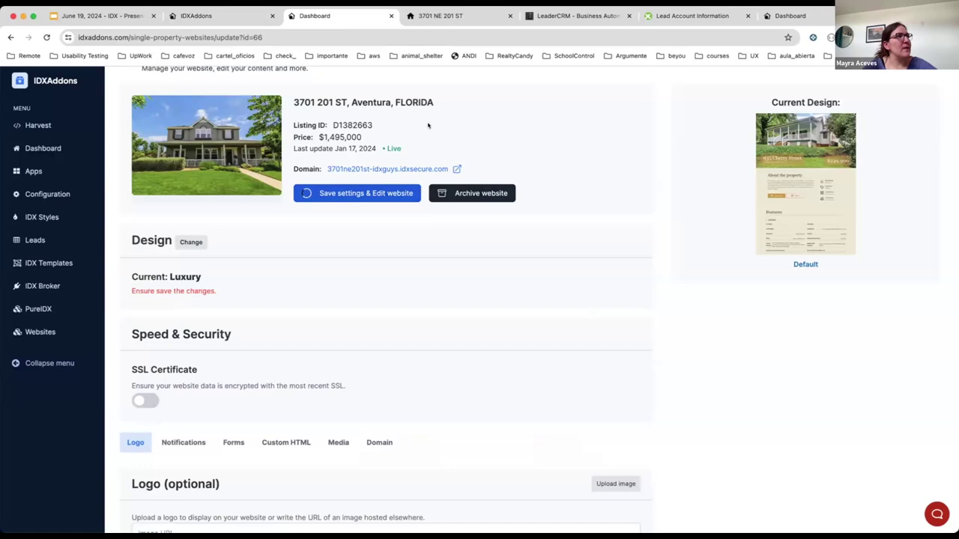
# Reload the live property website and review its redesigned header, description, features and contact form.
pyautogui.click(441, 16)
pyautogui.click(436, 36)
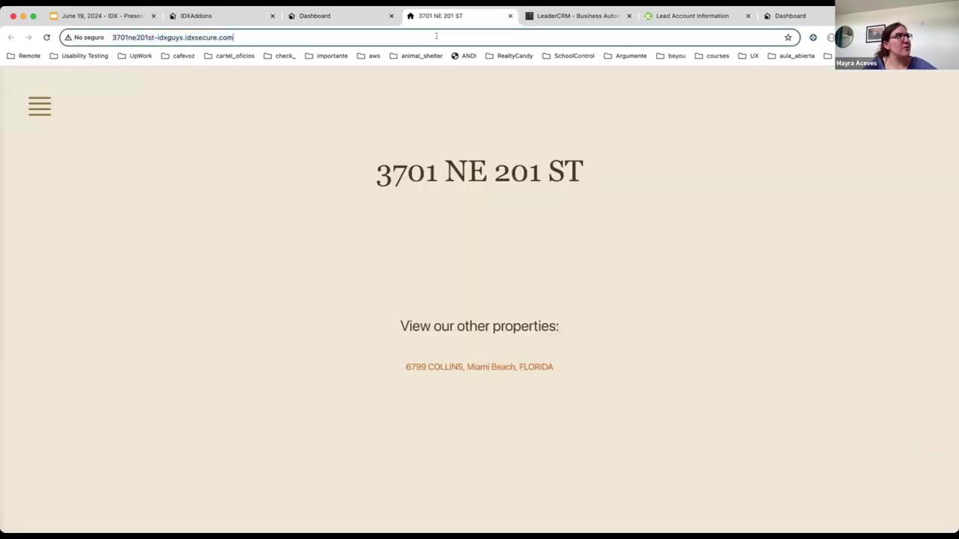
pyautogui.press('Return')
pyautogui.scroll(-10, 572, 217)
pyautogui.scroll(3, 573, 217)
pyautogui.scroll(10, 572, 217)
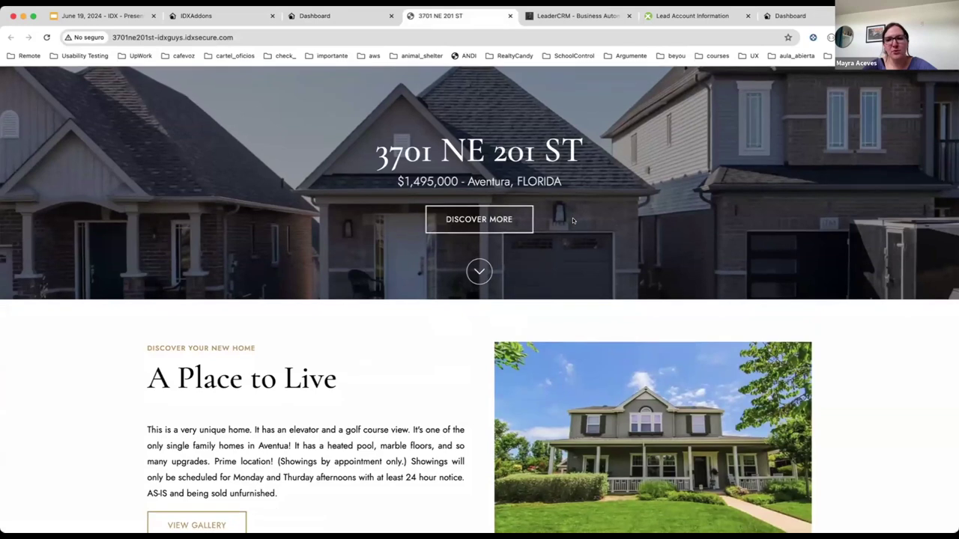
pyautogui.scroll(-9, 563, 275)
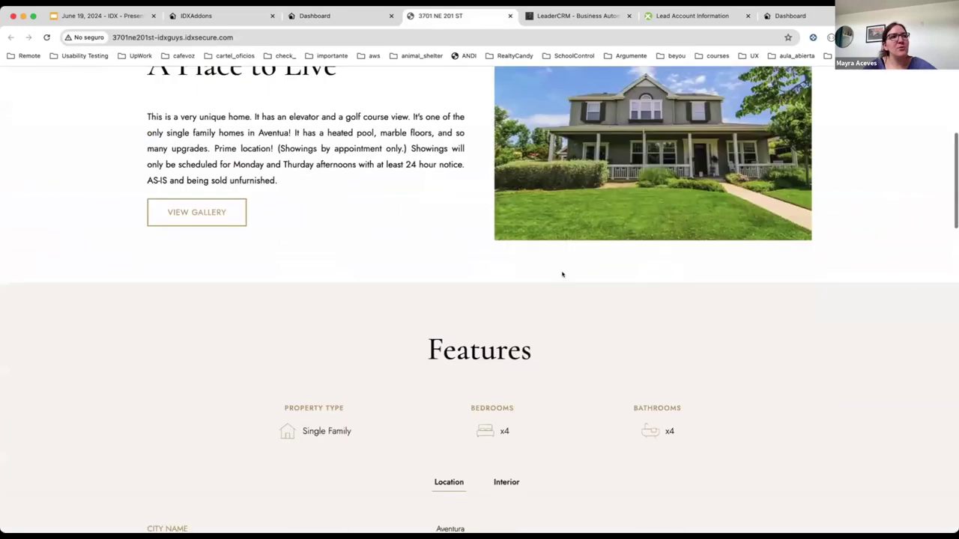
pyautogui.scroll(-12, 563, 275)
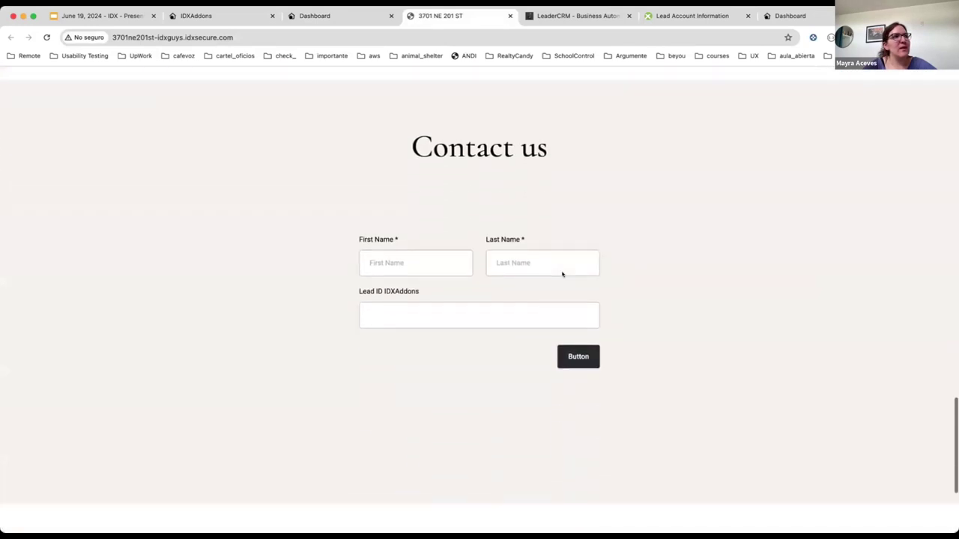
# Paste the Matterport embed iframe for model jm5WwEA3HUN as the website's 3D tour in its media settings.
pyautogui.click(341, 16)
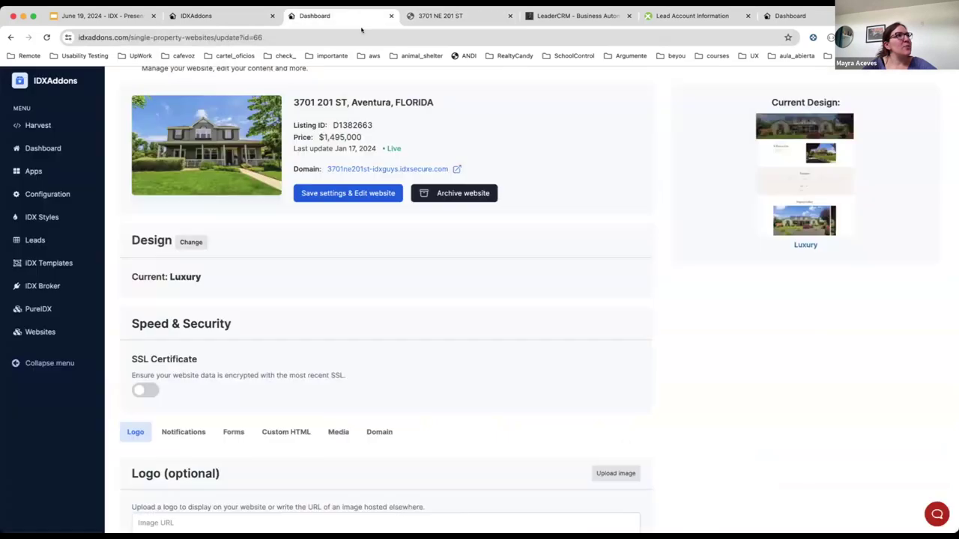
pyautogui.scroll(-1, 298, 270)
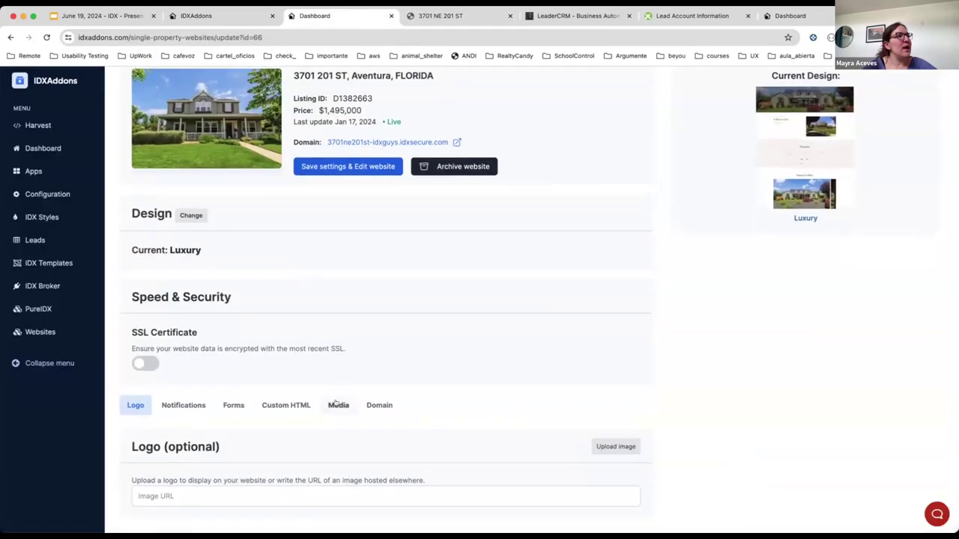
pyautogui.click(335, 406)
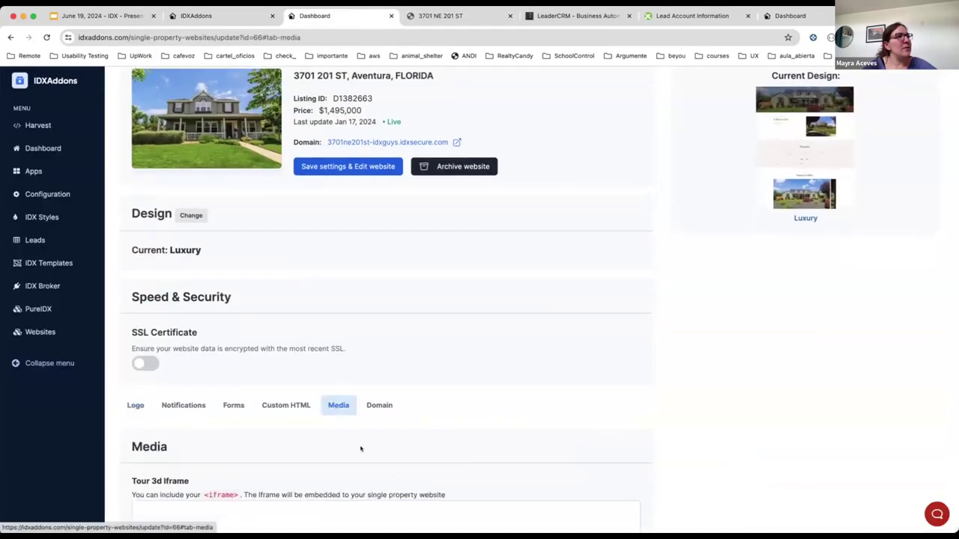
pyautogui.scroll(-4, 360, 448)
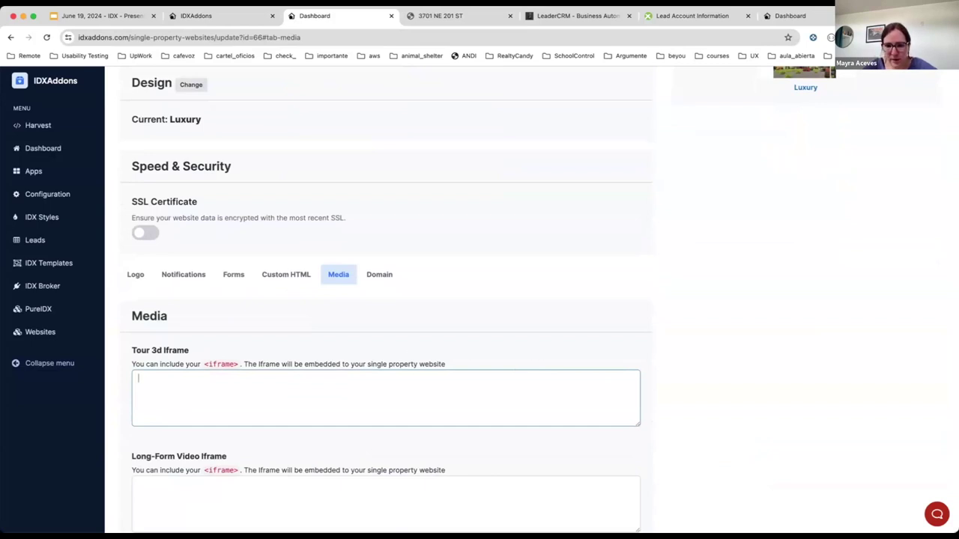
pyautogui.press('super+Tab')
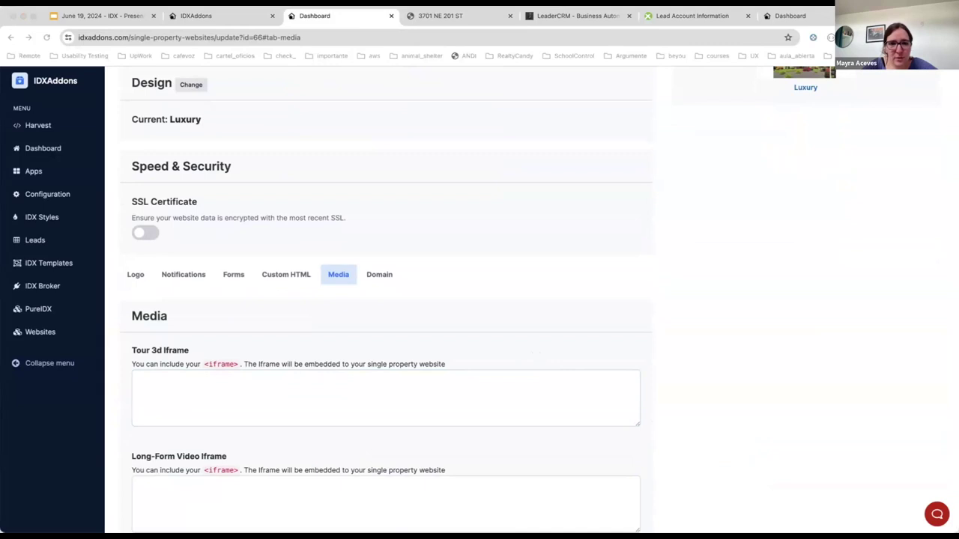
pyautogui.press('super+Tab')
pyautogui.click(402, 383)
pyautogui.press('super+v')
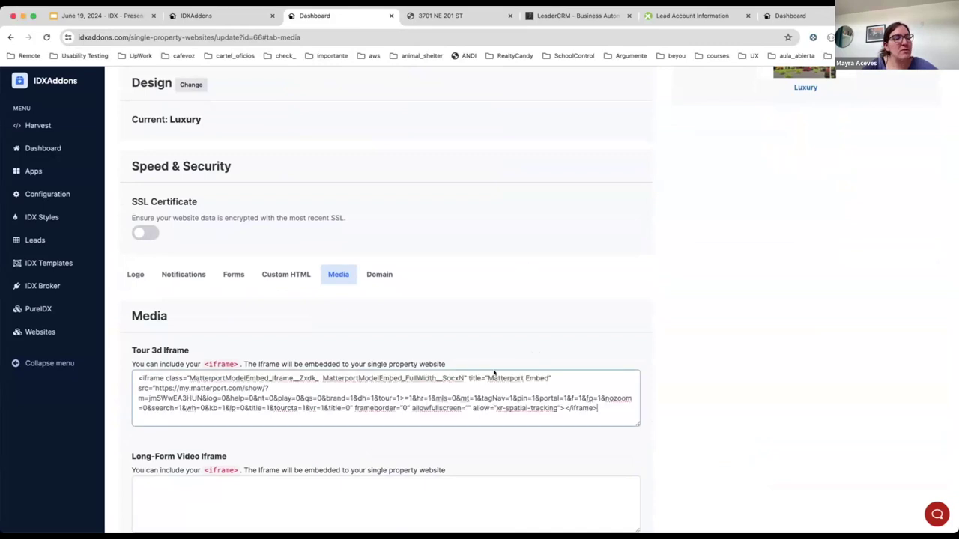
# Add the 560 × 315 YouTube embed iframe for video YYEZ7qStx1Q as the long-form video and save the website settings.
pyautogui.scroll(-1, 494, 372)
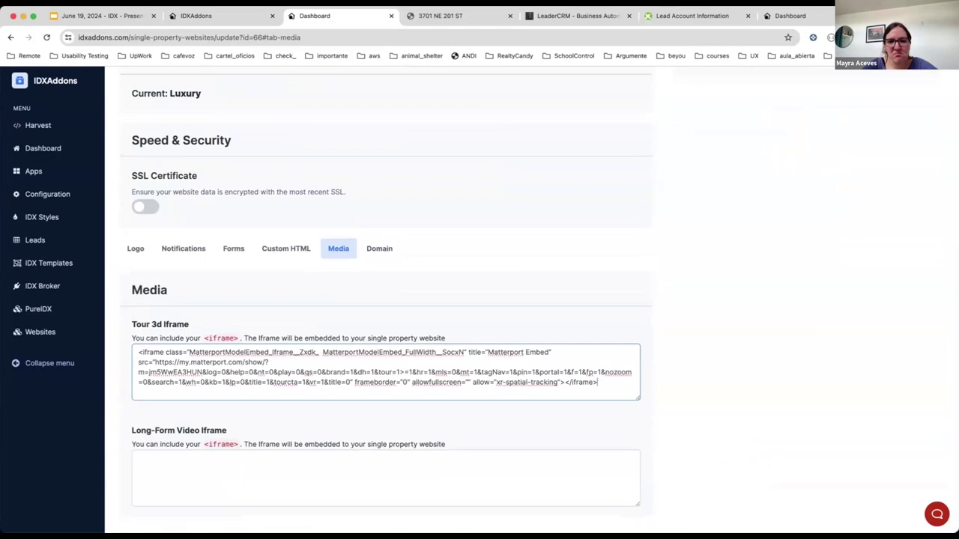
pyautogui.press('super+Tab')
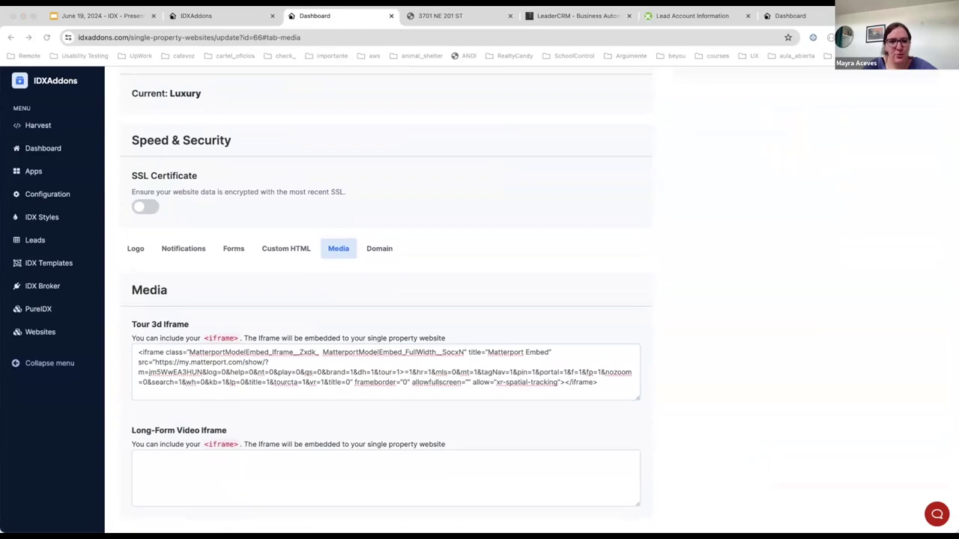
pyautogui.click(288, 460)
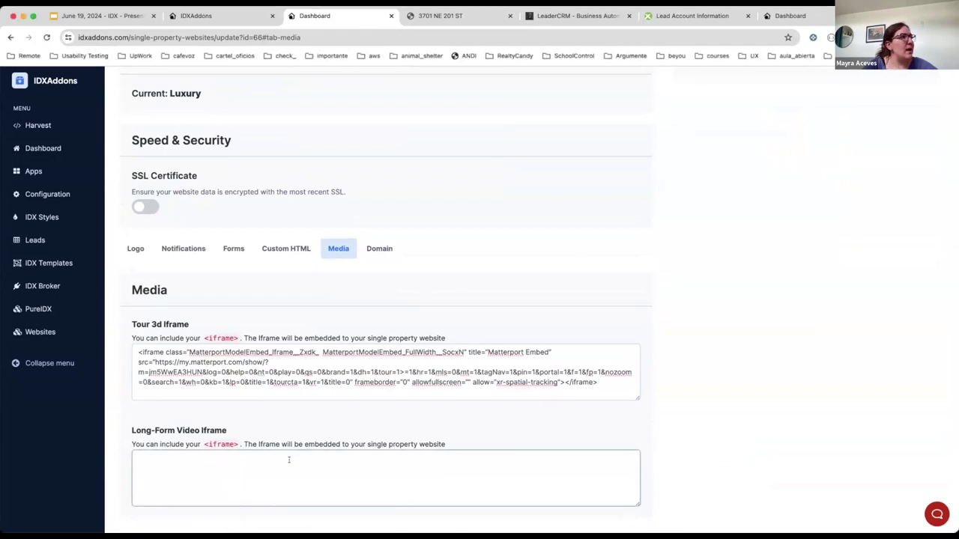
pyautogui.write('<iframe width="560" height="315" src="https://www.youtube.com/embed/YYEZ7qStx1Q?si=V4Q-NUFS9xcZxgEX" title="YouTube video player" frameborder="0" allow="accelerometer; autoplay; clipboard-write; encrypted-media; gyroscope; picture-in-picture; web-share" referrerpolicy="strict-origin-when-cross-origin" allowfullscreen></iframe>')
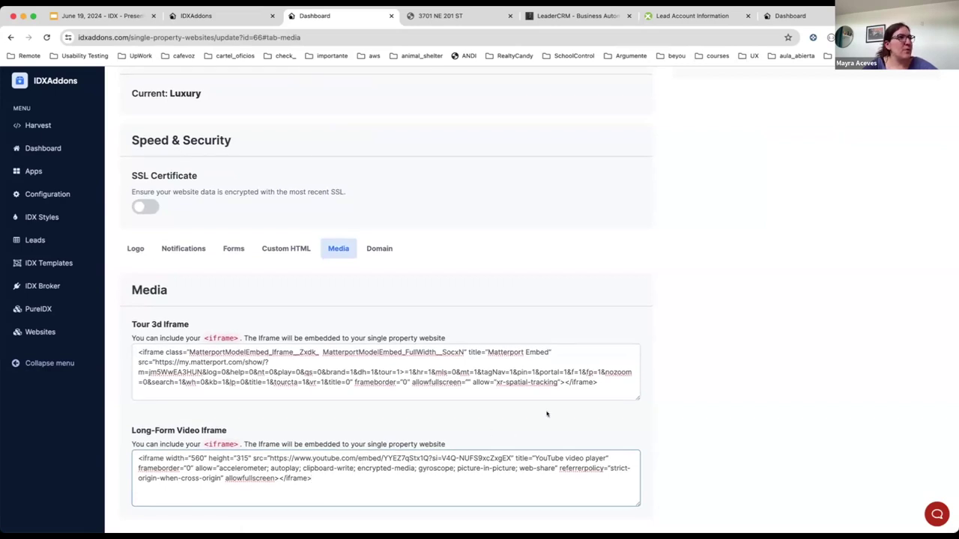
pyautogui.scroll(3, 547, 415)
pyautogui.click(354, 145)
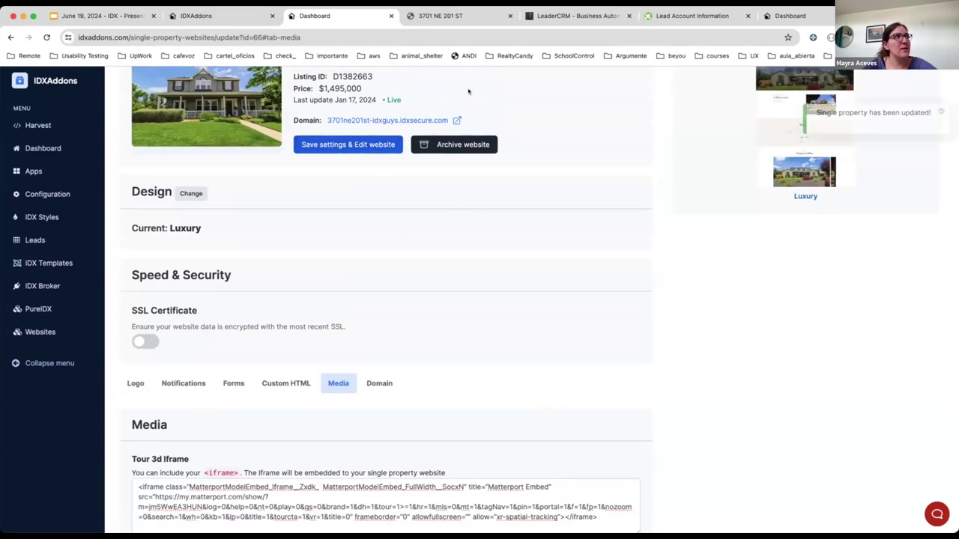
# Examine the 3D tour, long-form video, contact form, features and property gallery on the live property website.
pyautogui.click(443, 16)
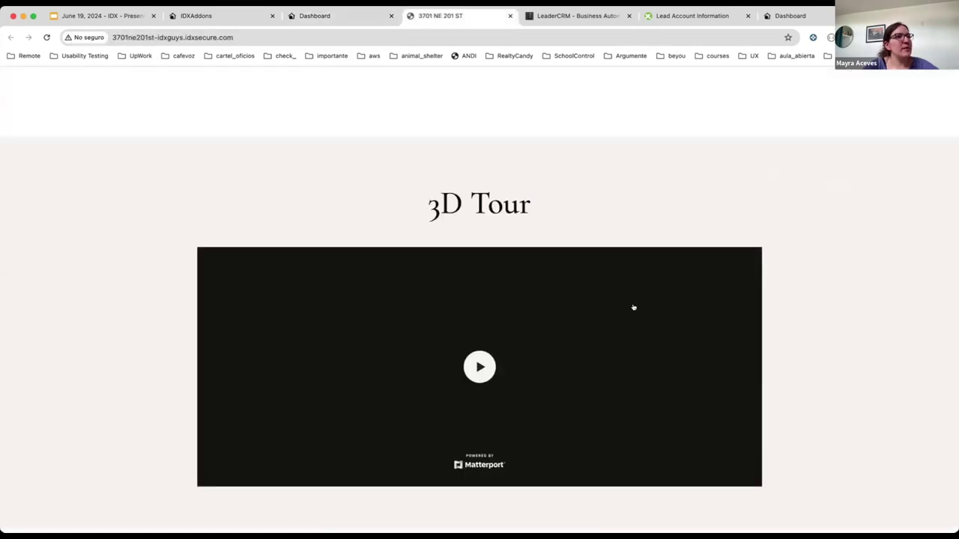
pyautogui.scroll(1, 632, 307)
pyautogui.scroll(-6, 550, 355)
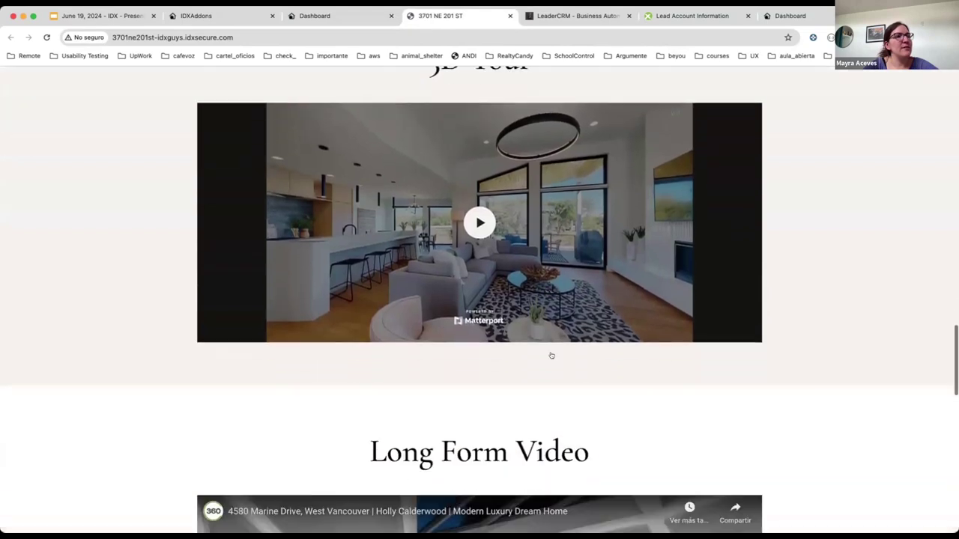
pyautogui.scroll(-1, 461, 381)
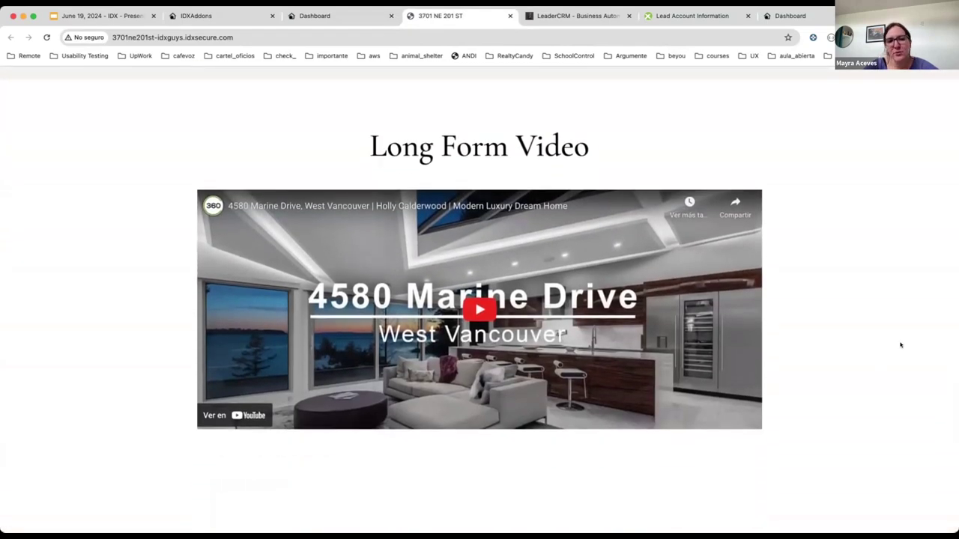
pyautogui.scroll(-4, 891, 360)
pyautogui.scroll(-9, 873, 373)
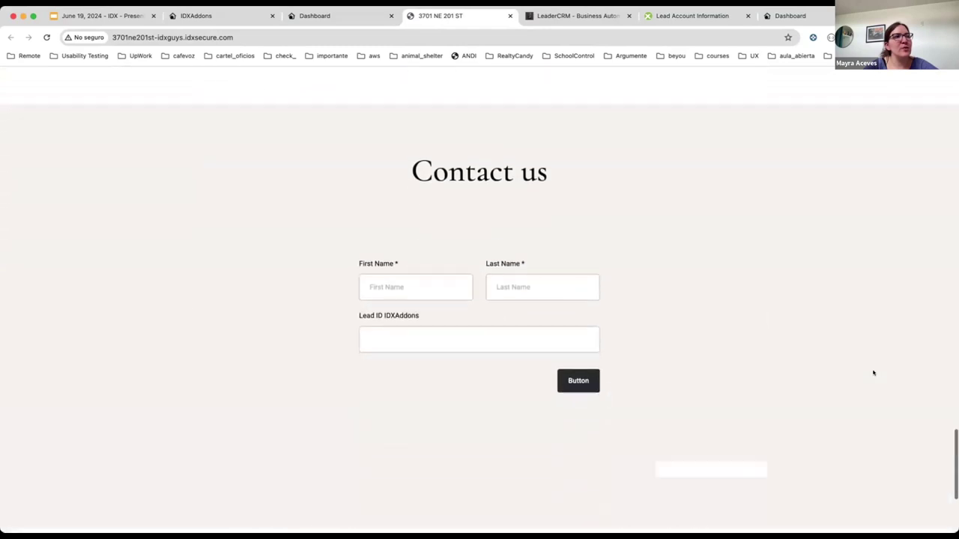
pyautogui.scroll(1, 604, 312)
pyautogui.scroll(20, 605, 313)
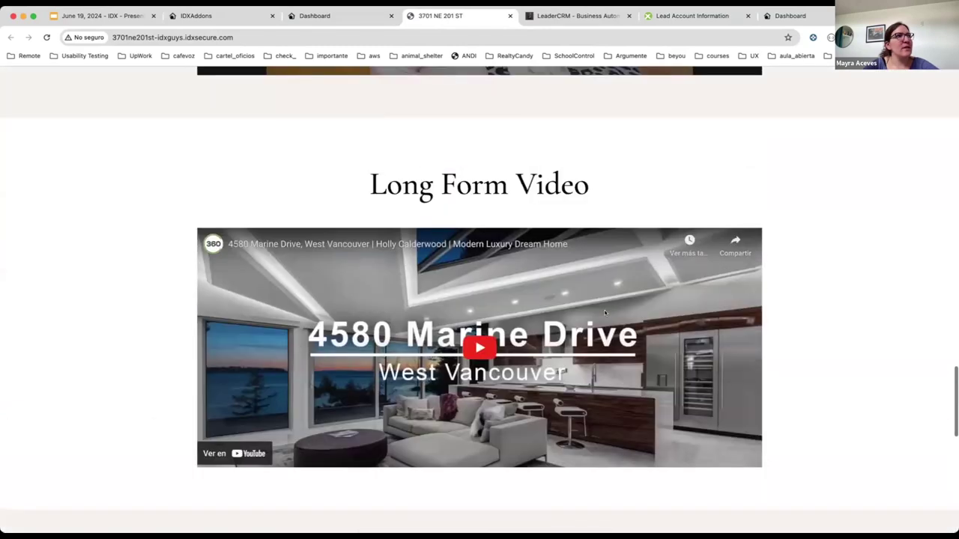
pyautogui.scroll(9, 605, 314)
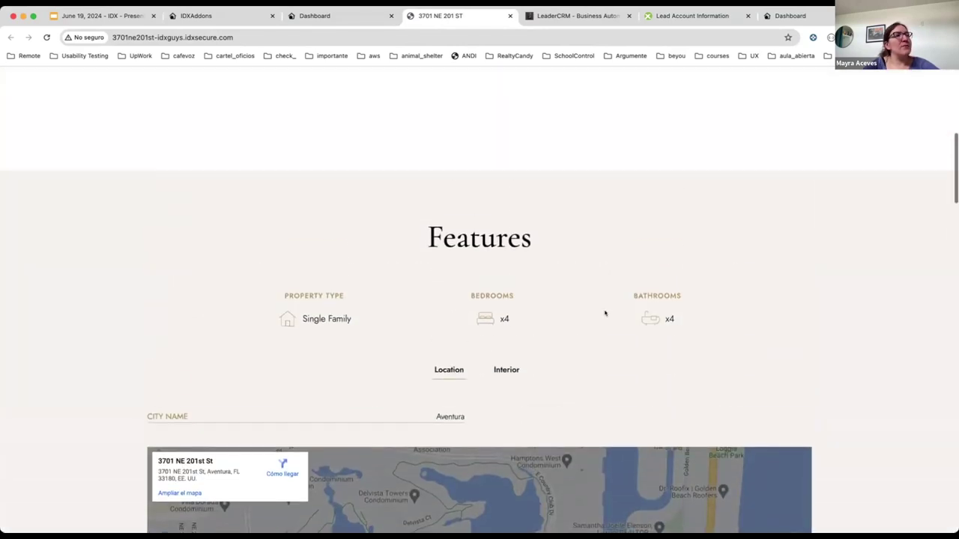
pyautogui.scroll(-20, 548, 317)
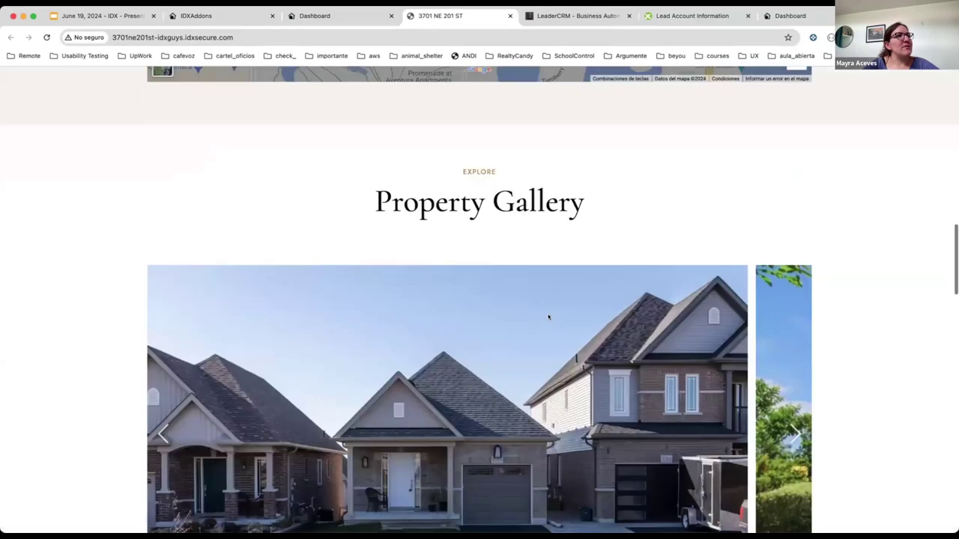
# Compare the contact form on the live property website with the LeadConnector form chosen in its form settings.
pyautogui.scroll(-1, 553, 323)
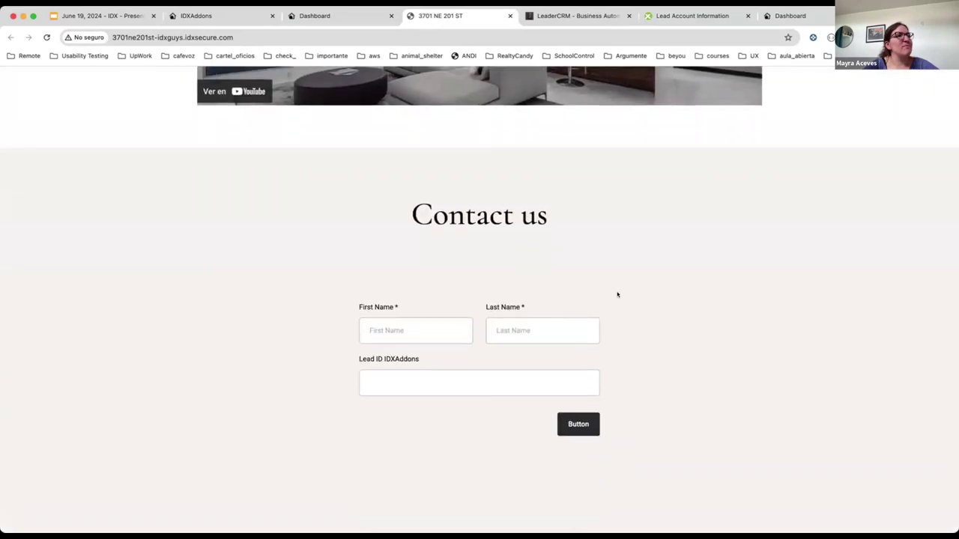
pyautogui.click(318, 15)
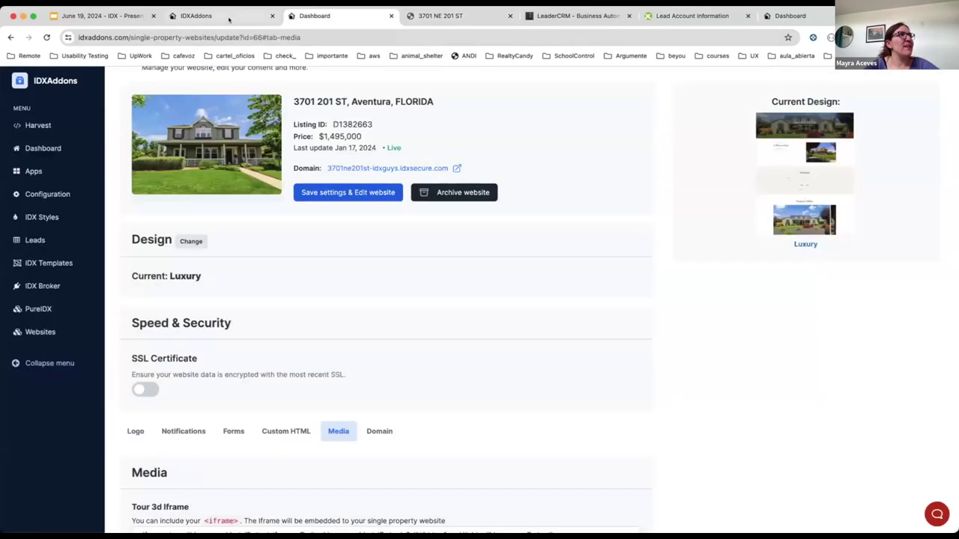
pyautogui.scroll(-3, 392, 325)
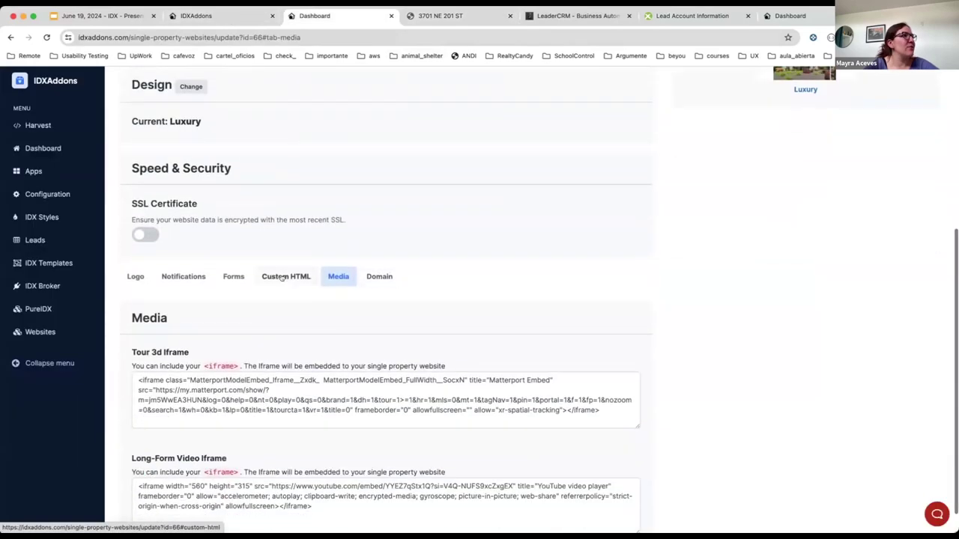
pyautogui.click(232, 277)
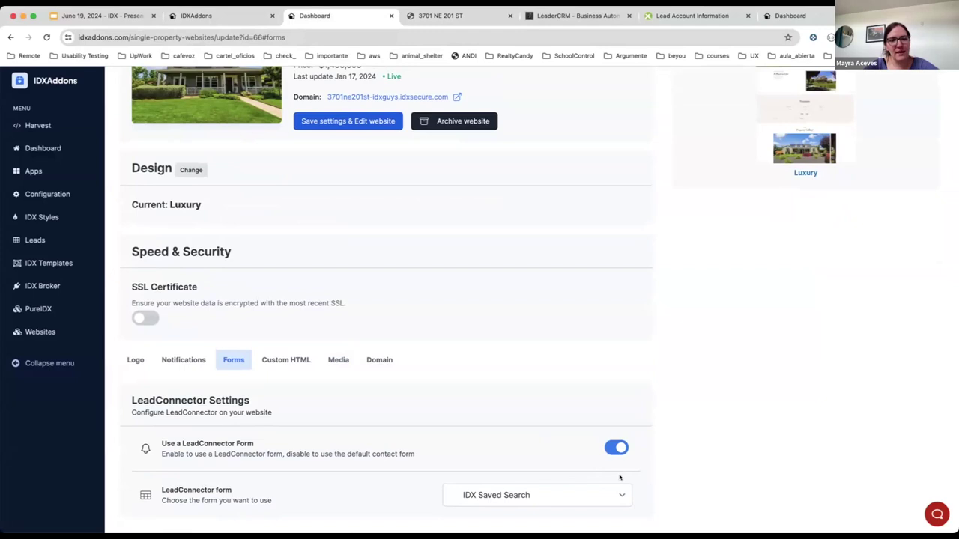
pyautogui.click(431, 16)
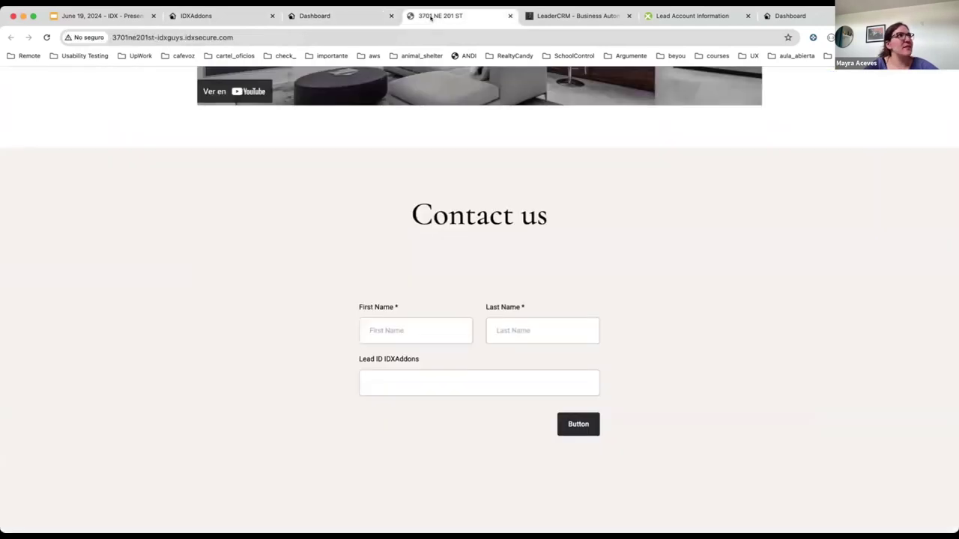
# Open the property website's domain settings and activate the custom domain entry for the primary domain.
pyautogui.click(338, 22)
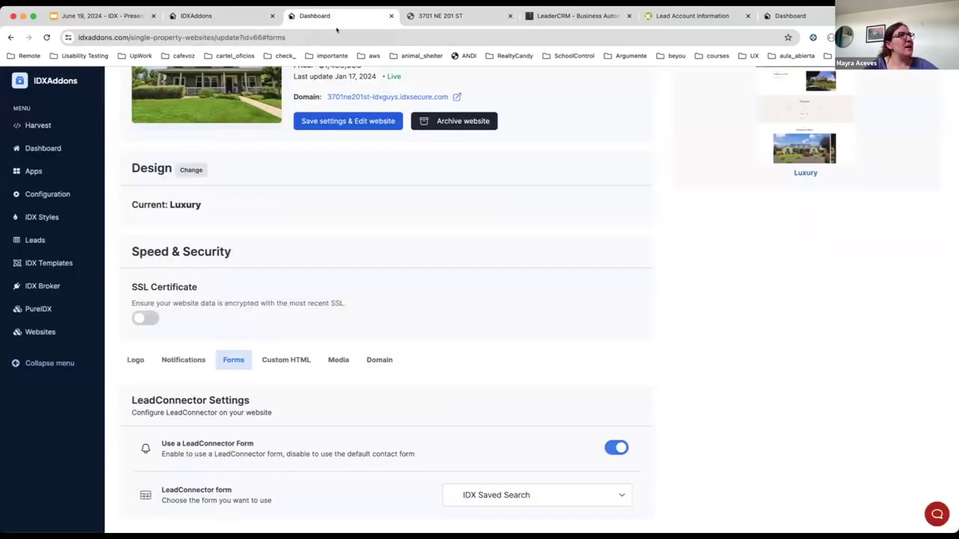
pyautogui.click(380, 356)
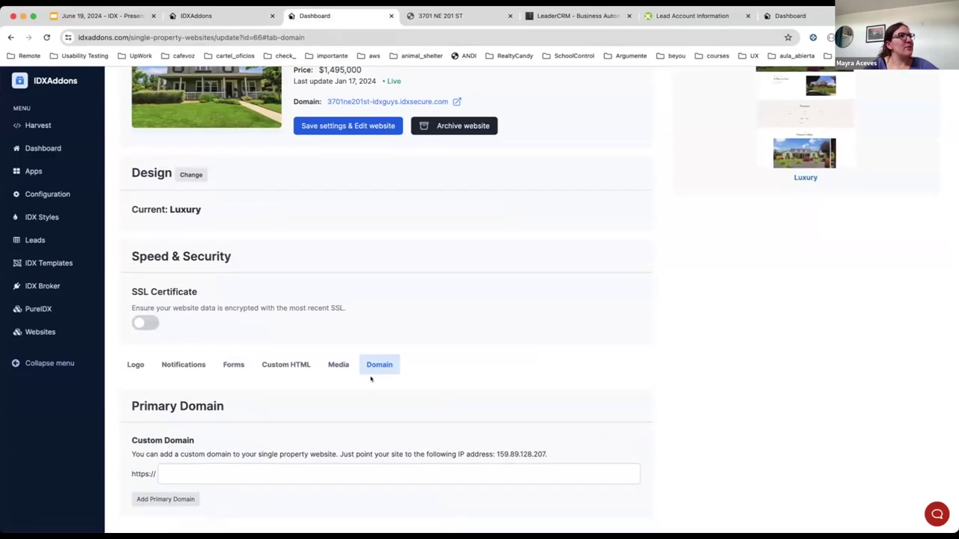
pyautogui.click(283, 467)
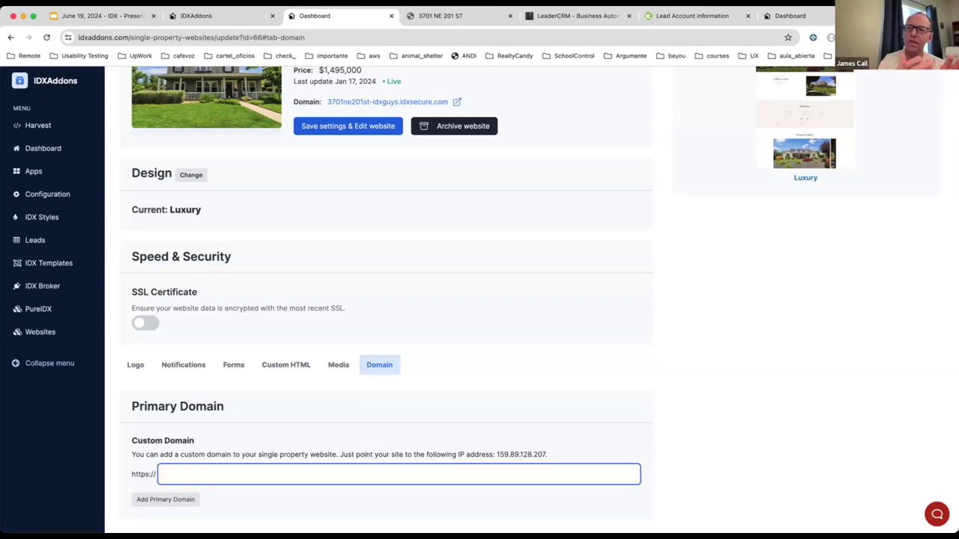
# Review the PRO and Default feature comparison on the Single Property Websites page and in the presentation.
pyautogui.click(225, 12)
pyautogui.scroll(3, 545, 306)
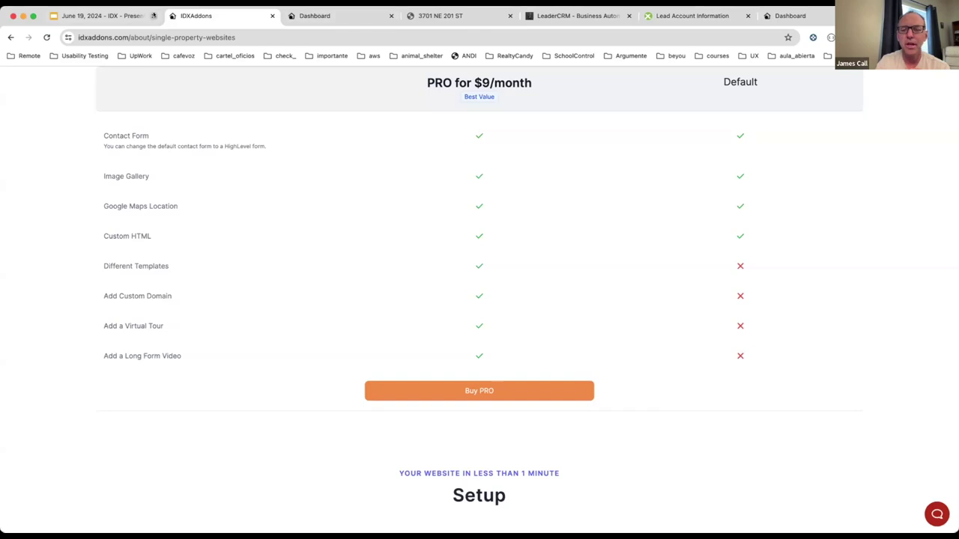
pyautogui.click(98, 15)
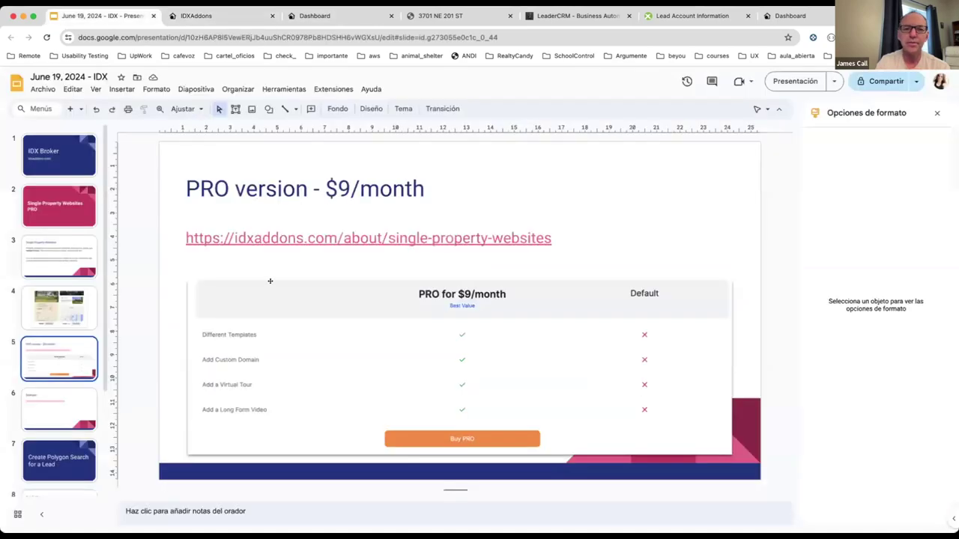
pyautogui.scroll(-1, 75, 404)
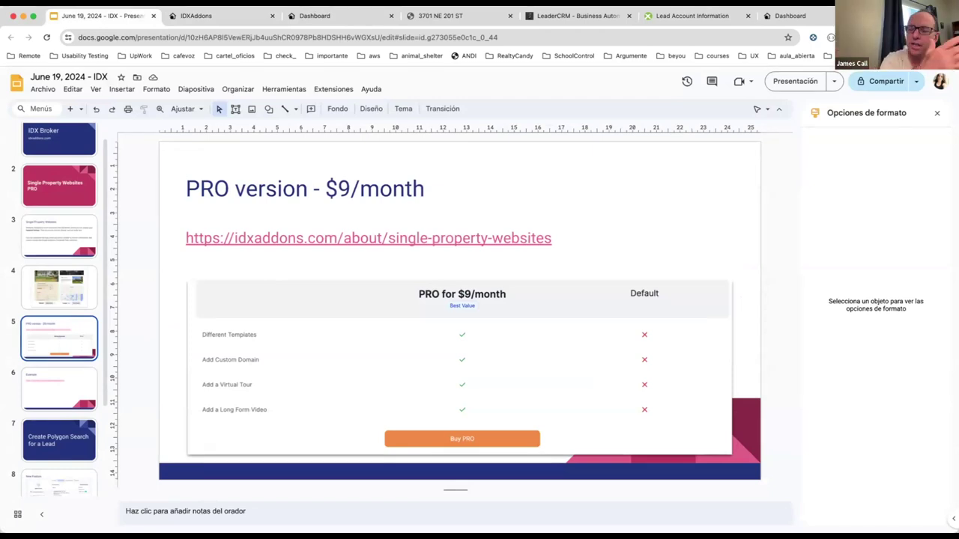
pyautogui.click(232, 18)
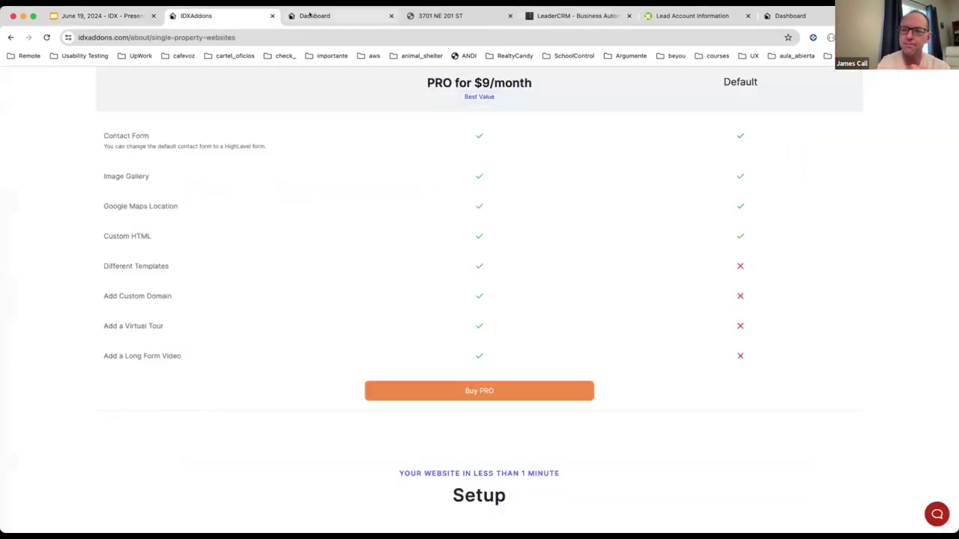
# Review the Luxury design on the live property website from the contact form back up to the property description.
pyautogui.click(337, 16)
pyautogui.scroll(1, 428, 165)
pyautogui.click(440, 16)
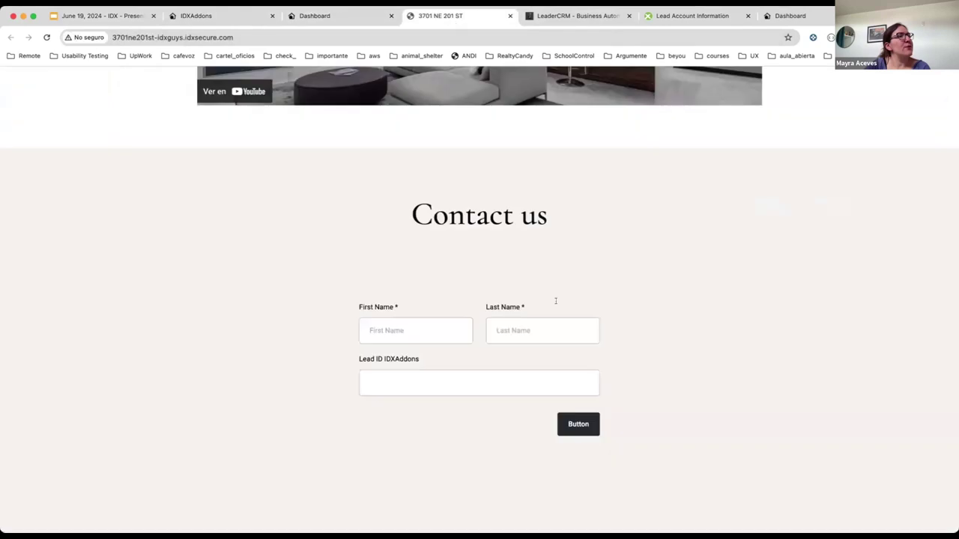
pyautogui.scroll(10, 556, 299)
pyautogui.scroll(10, 523, 297)
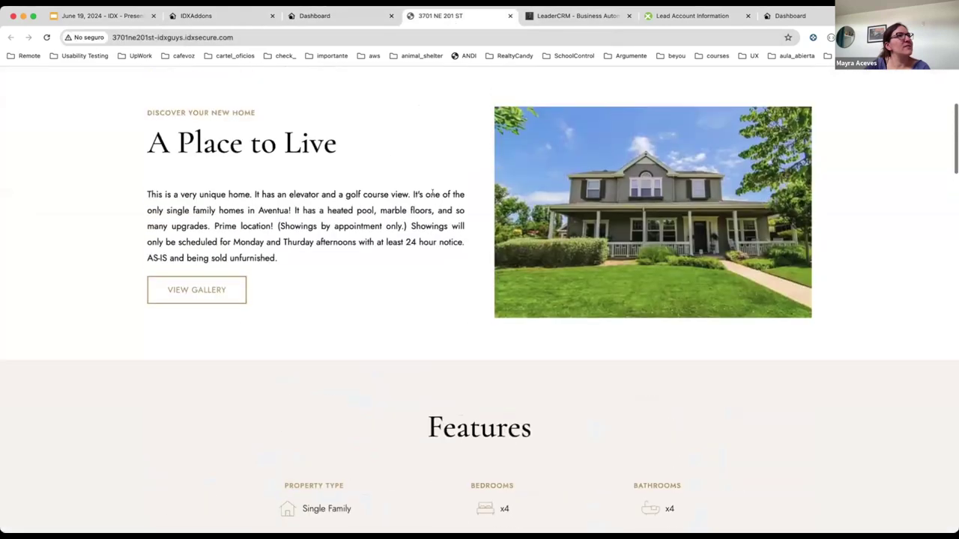
# Change the property website's design to the Default theme and save the website settings.
pyautogui.hotkey('ctrl', 'shift', 'Tab')
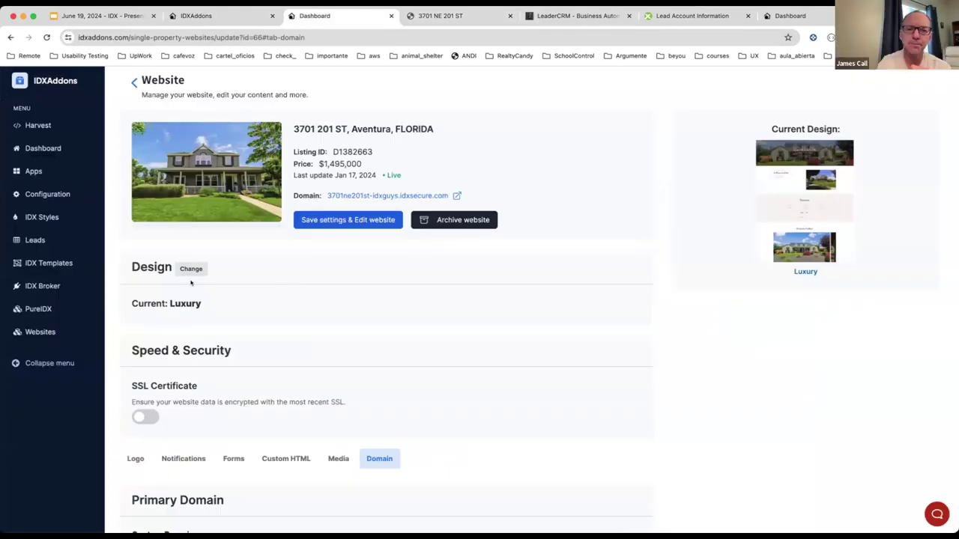
pyautogui.click(191, 269)
pyautogui.click(571, 311)
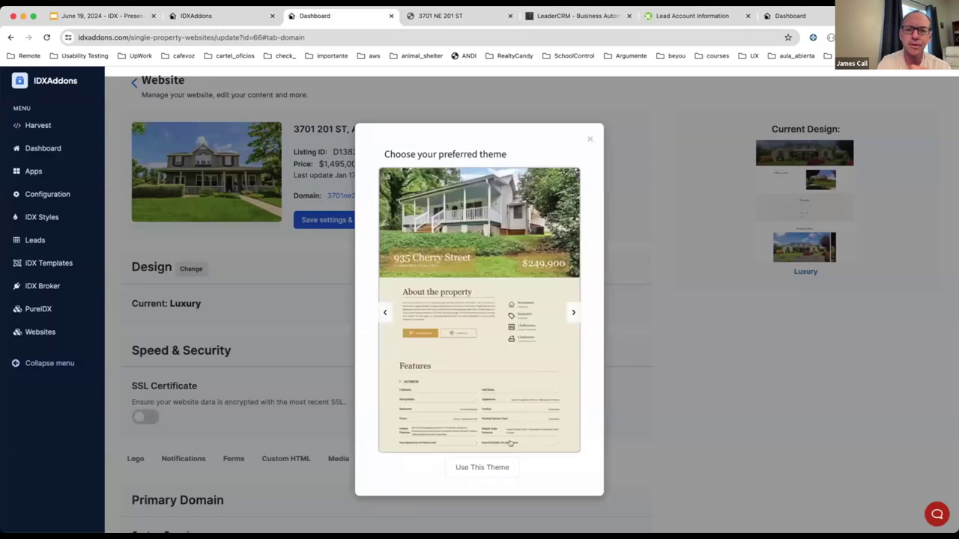
pyautogui.click(497, 465)
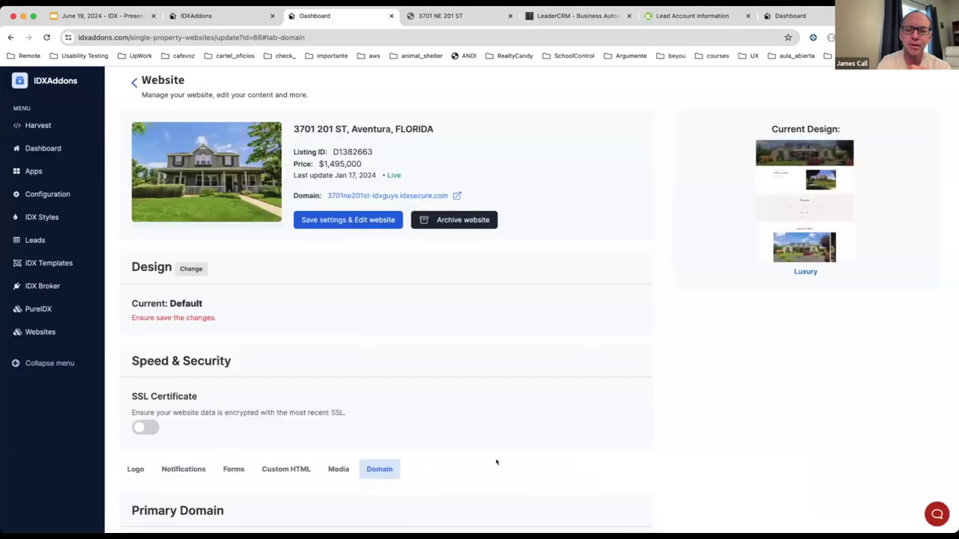
pyautogui.click(359, 219)
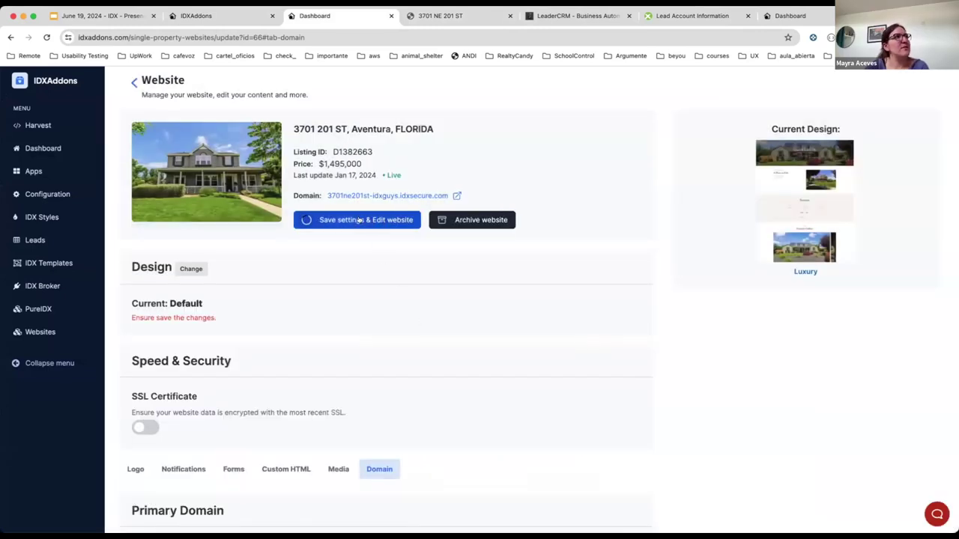
# Reload the live property website and examine its header, property details, features, 3D tour, long-form video and picture gallery.
pyautogui.click(468, 19)
pyautogui.press('Return')
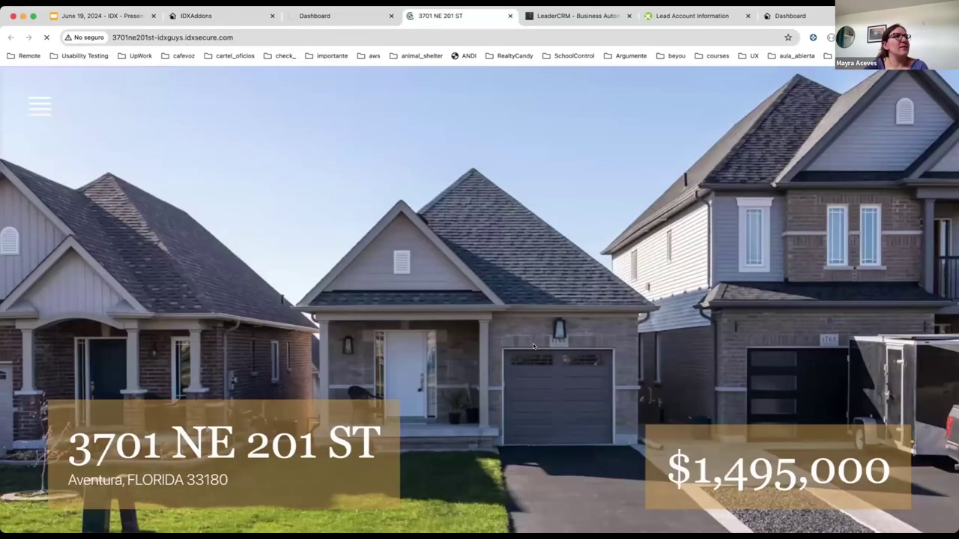
pyautogui.scroll(-5, 532, 343)
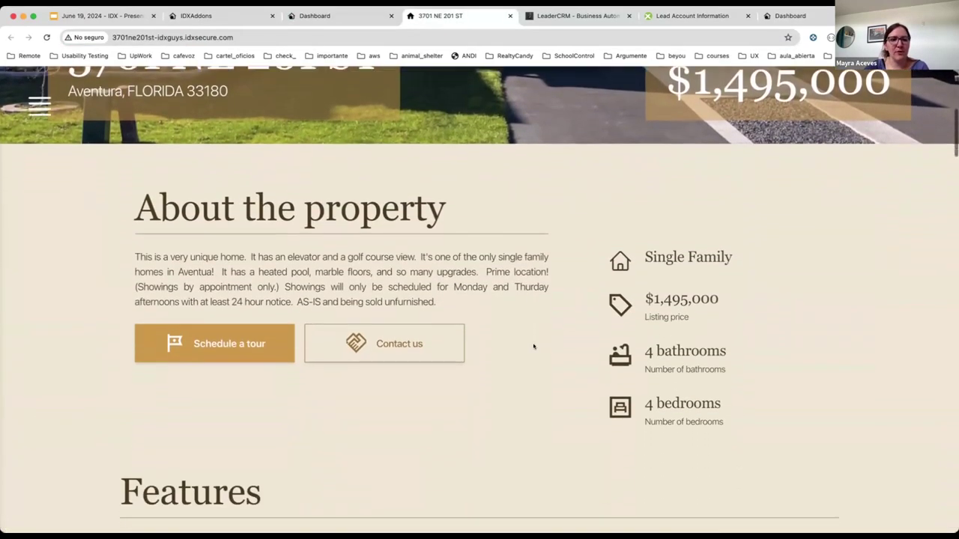
pyautogui.scroll(-7, 534, 346)
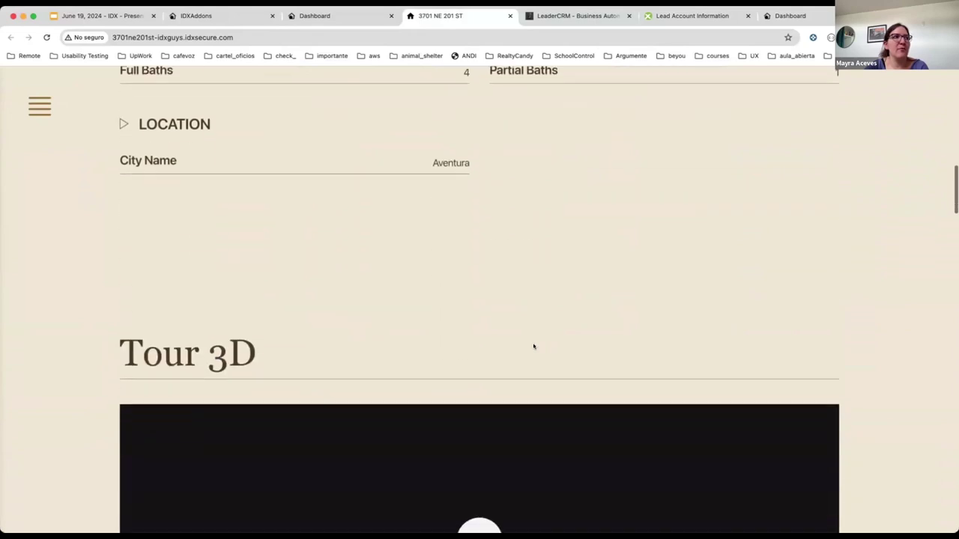
pyautogui.scroll(-8, 533, 346)
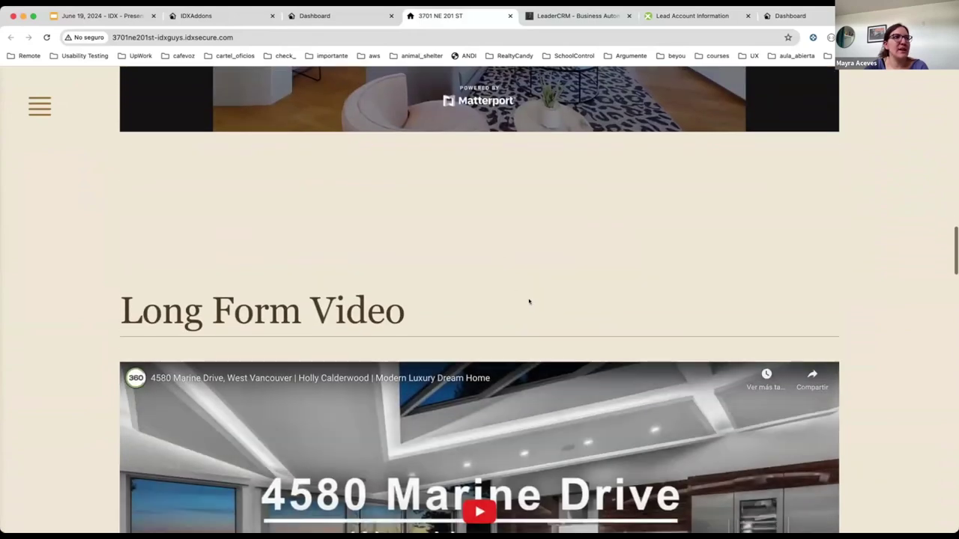
pyautogui.scroll(-7, 529, 301)
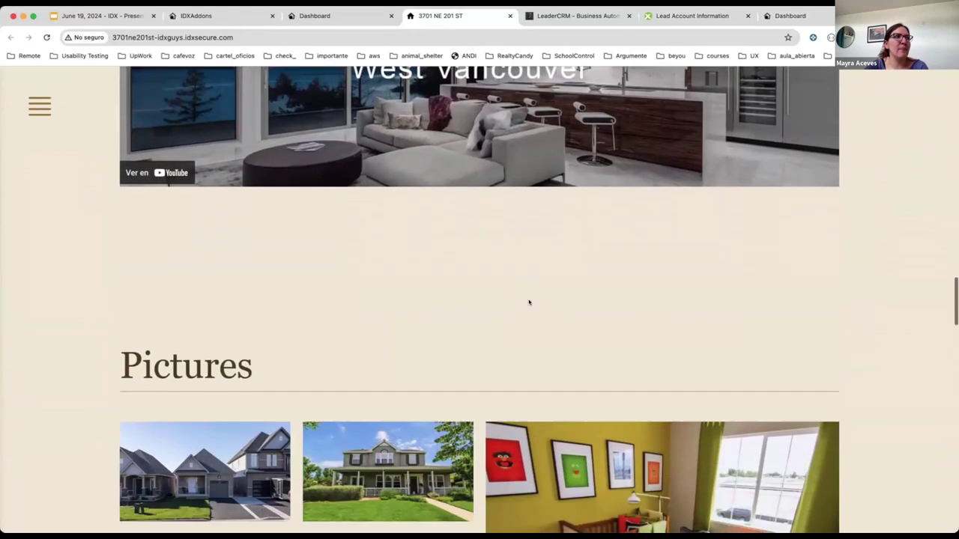
pyautogui.scroll(-3, 529, 302)
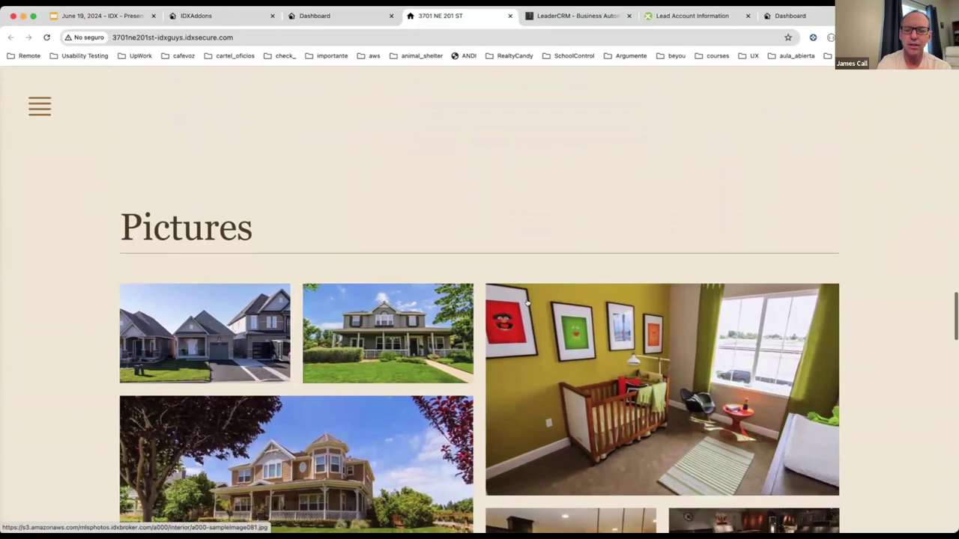
pyautogui.scroll(-5, 528, 302)
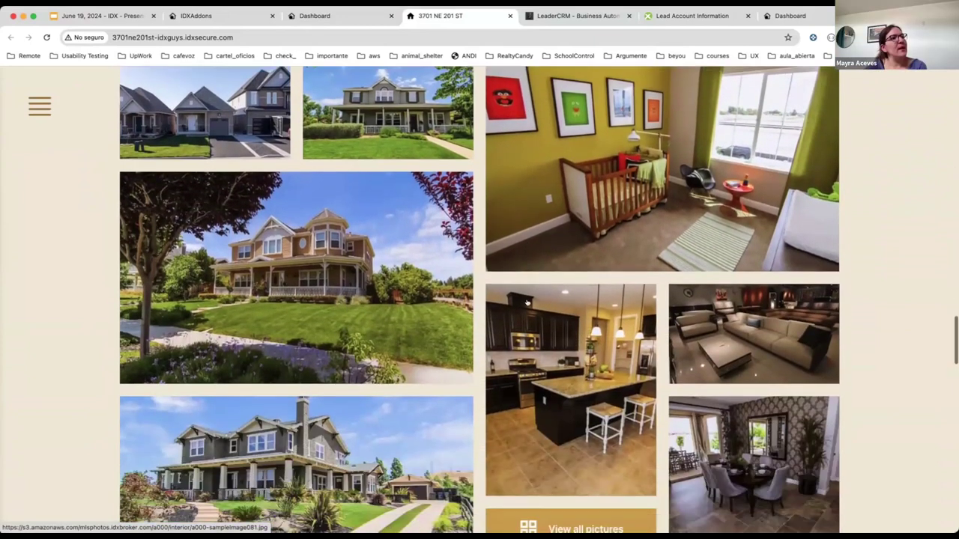
pyautogui.scroll(-1, 528, 302)
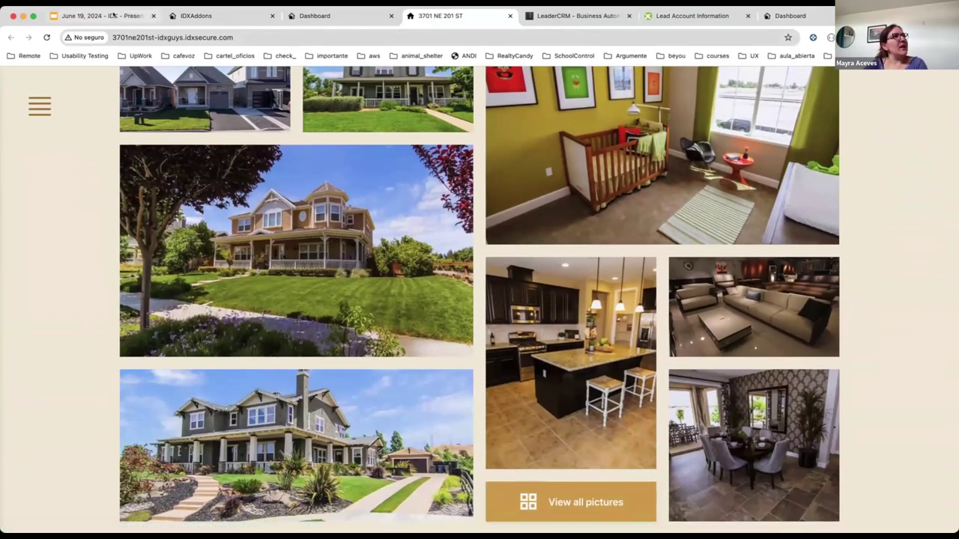
# Switch to the Google Slides presentation and show the Create Polygon Search for a Lead and New Feature slides.
pyautogui.click(114, 15)
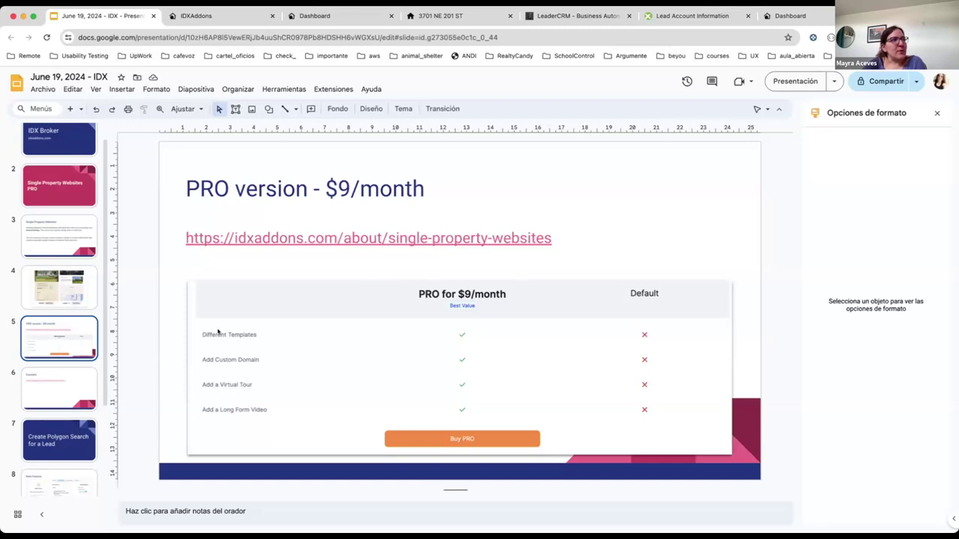
pyautogui.click(58, 438)
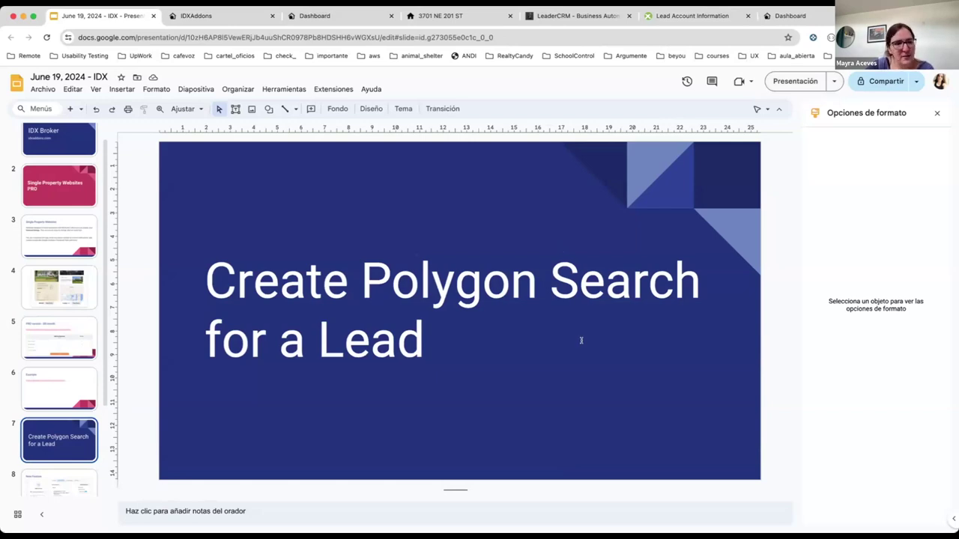
pyautogui.press('Down')
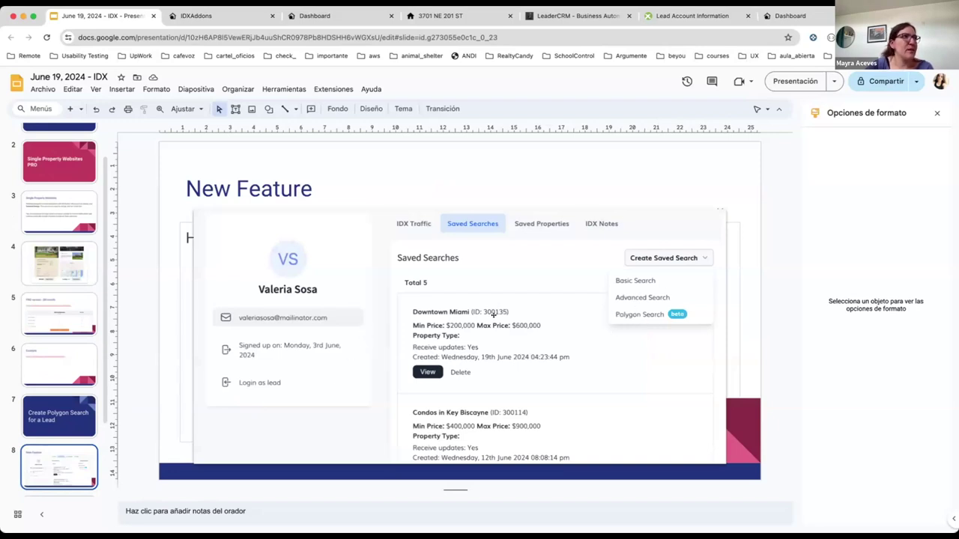
pyautogui.press('Down')
pyautogui.press('Up')
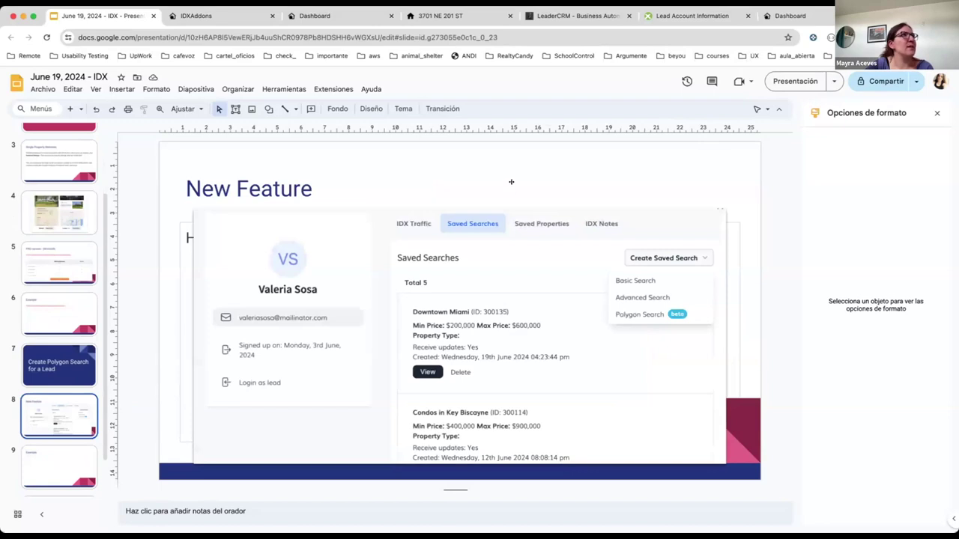
# Switch to LeaderCRM, review the latest lead activity and open the lead's details from the first saved property search.
pyautogui.click(566, 15)
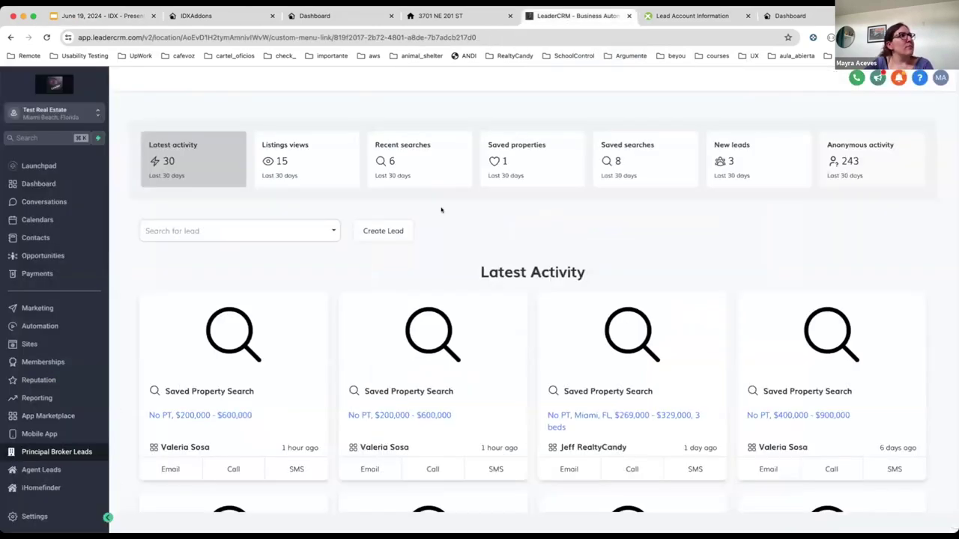
pyautogui.scroll(-3, 697, 260)
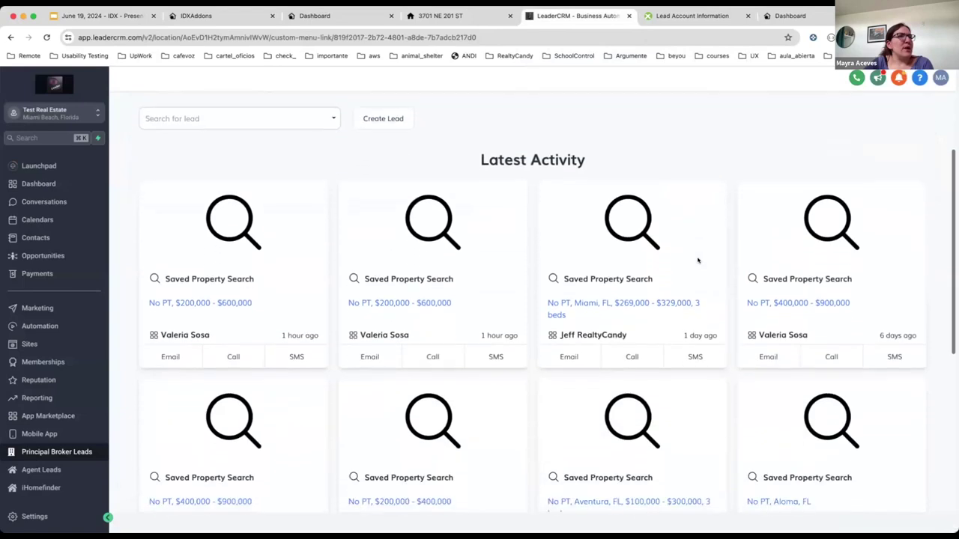
pyautogui.scroll(1, 589, 261)
pyautogui.scroll(3, 454, 231)
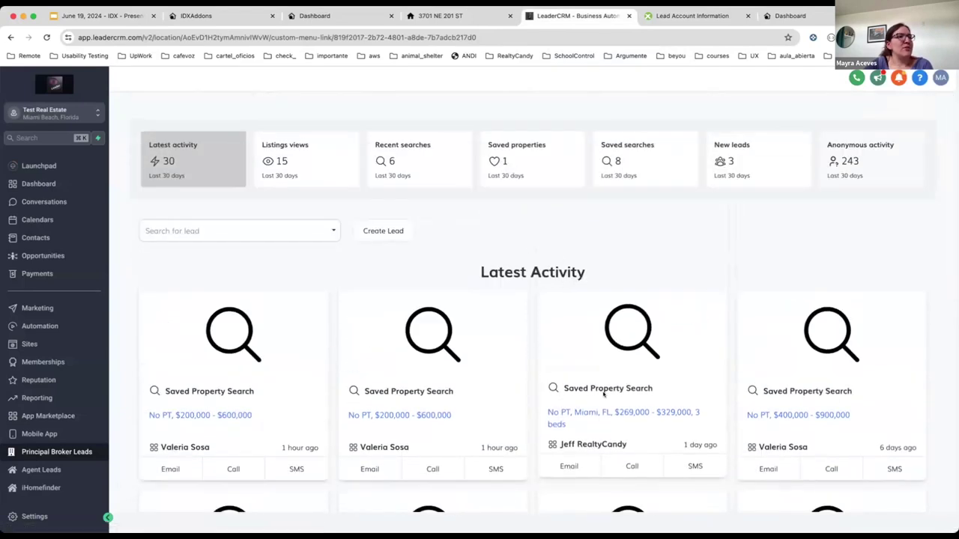
pyautogui.scroll(-3, 604, 395)
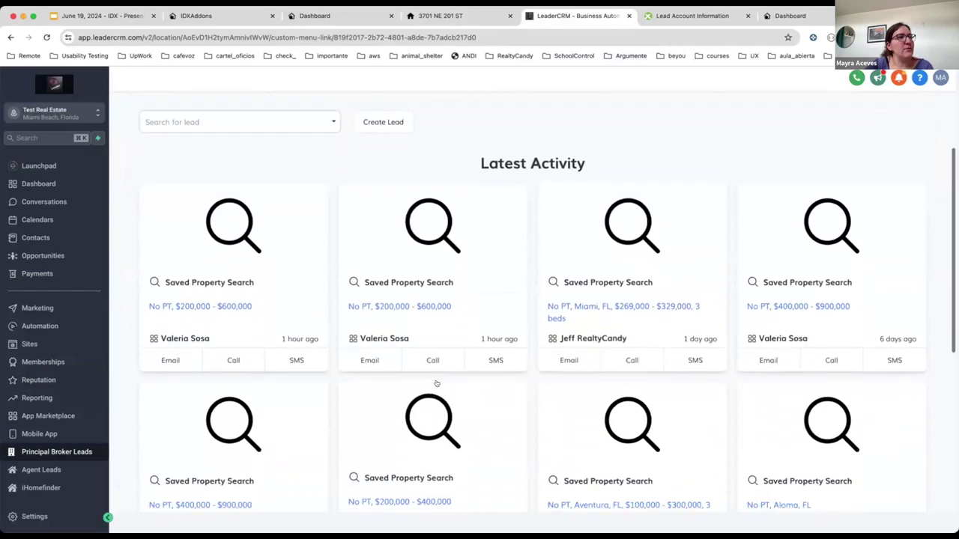
pyautogui.click(177, 335)
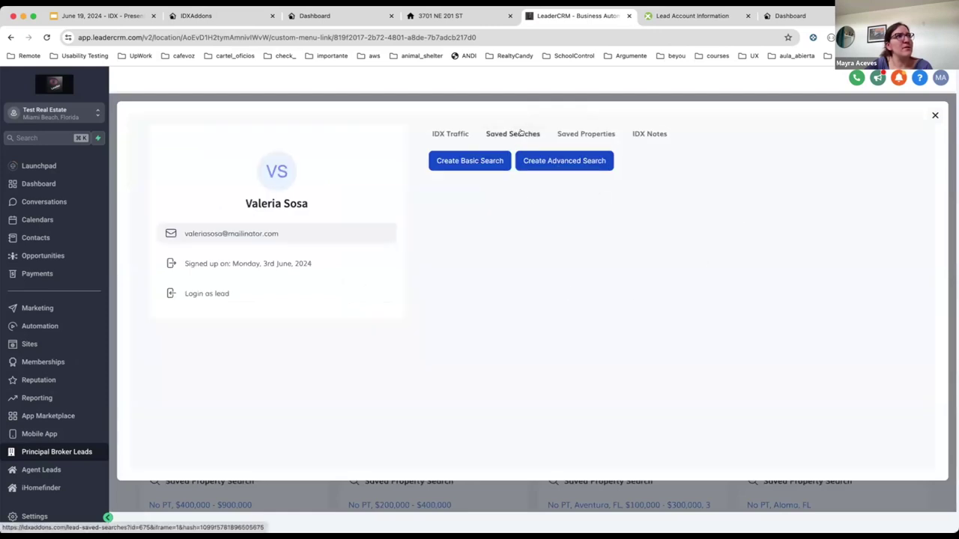
# Review the lead's saved searches and start creating a new polygon search for the lead.
pyautogui.click(517, 133)
pyautogui.scroll(-5, 633, 349)
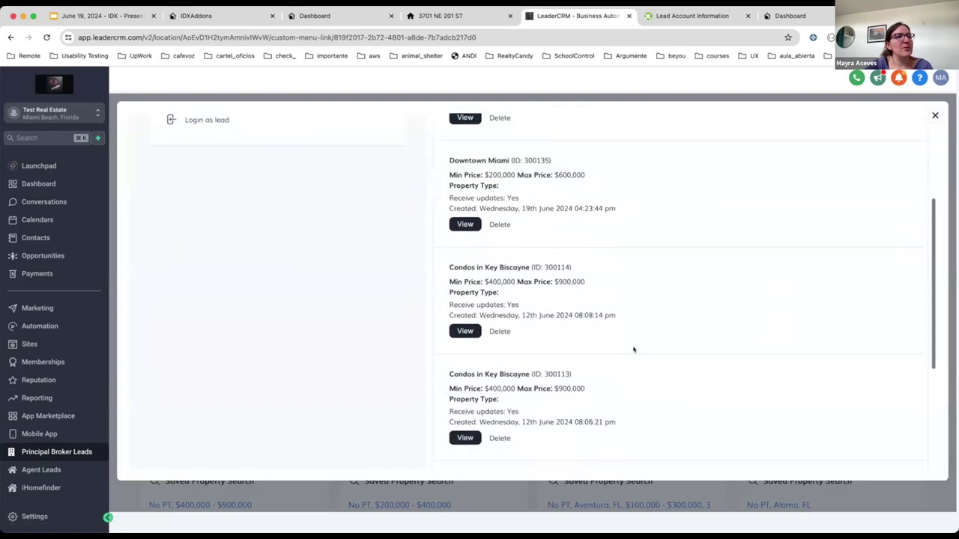
pyautogui.scroll(5, 633, 348)
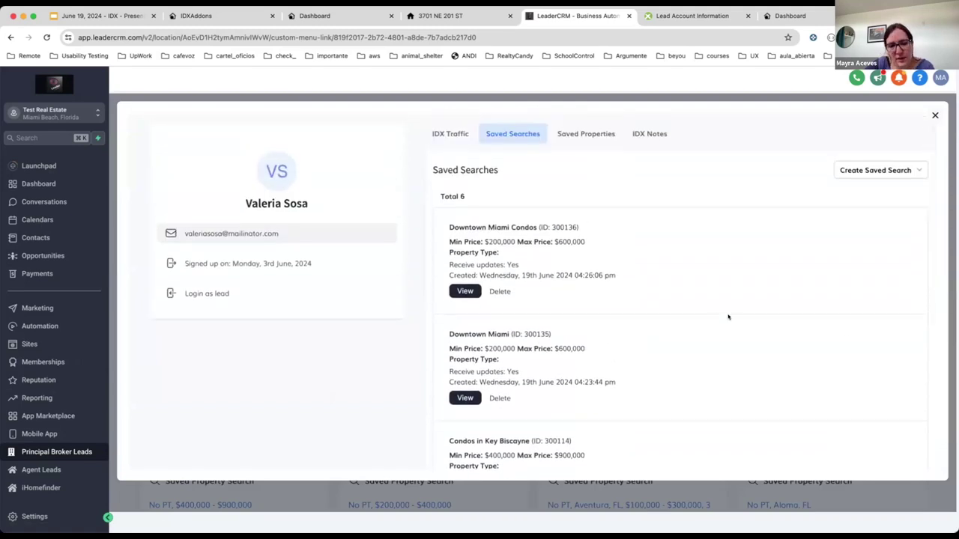
pyautogui.click(865, 171)
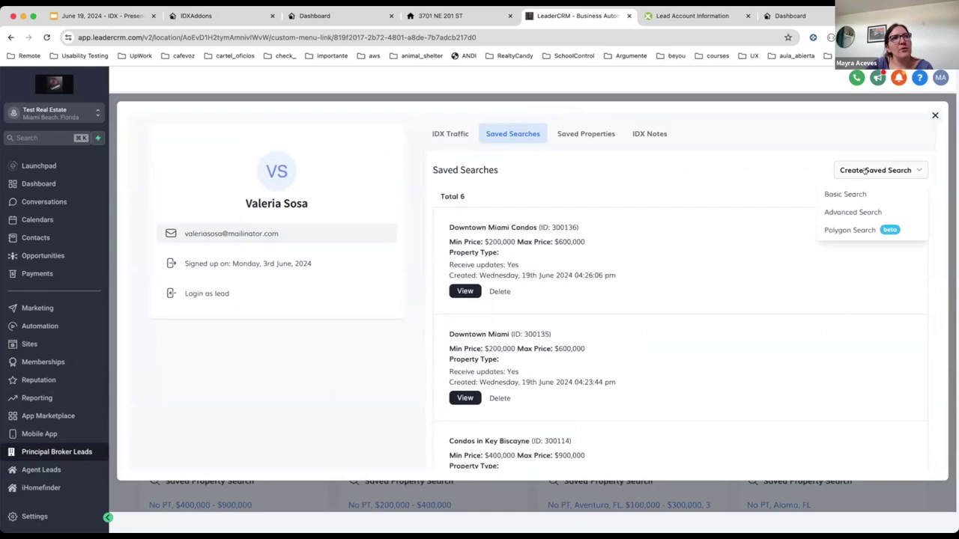
pyautogui.click(851, 230)
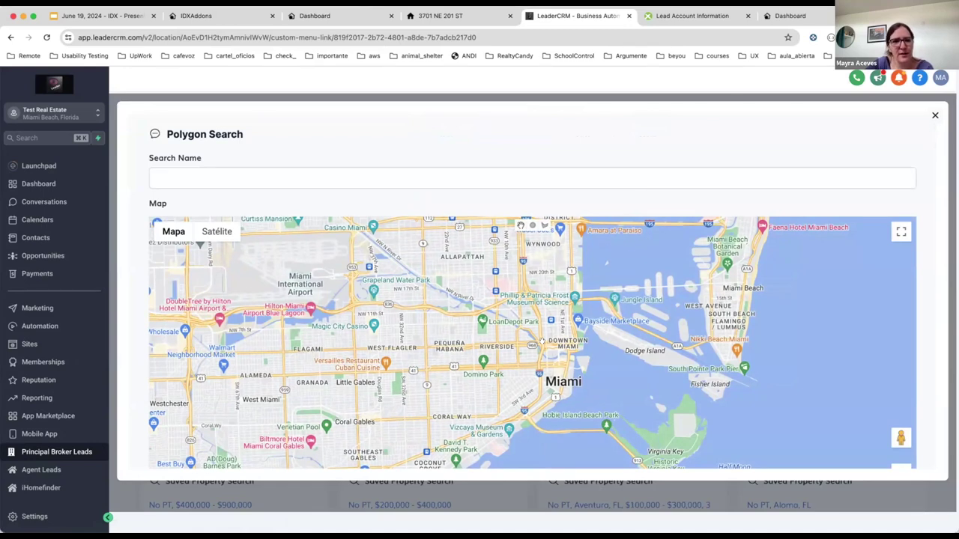
# Name the polygon search Downtown Miami Luxury Condos and outline the downtown Miami area with a polygon on the map.
pyautogui.click(468, 186)
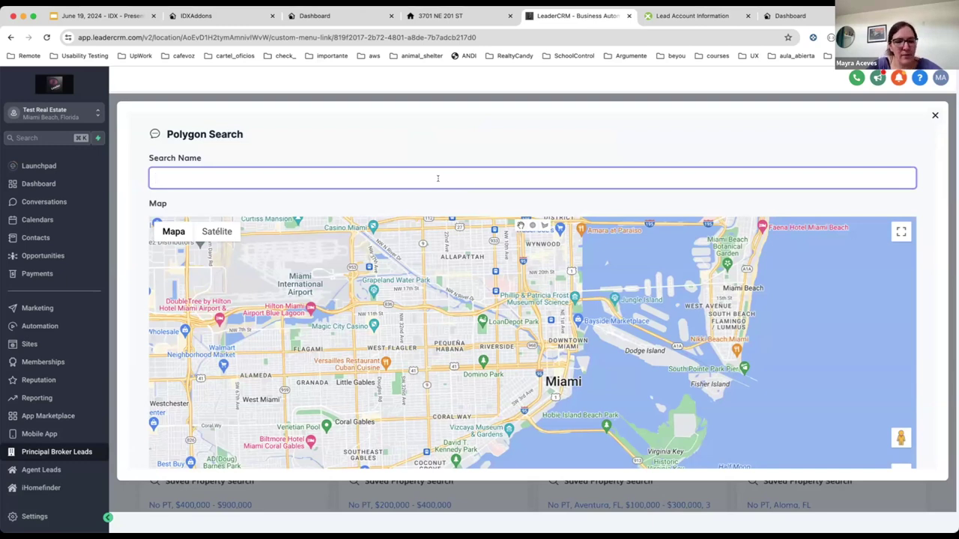
pyautogui.write('Down')
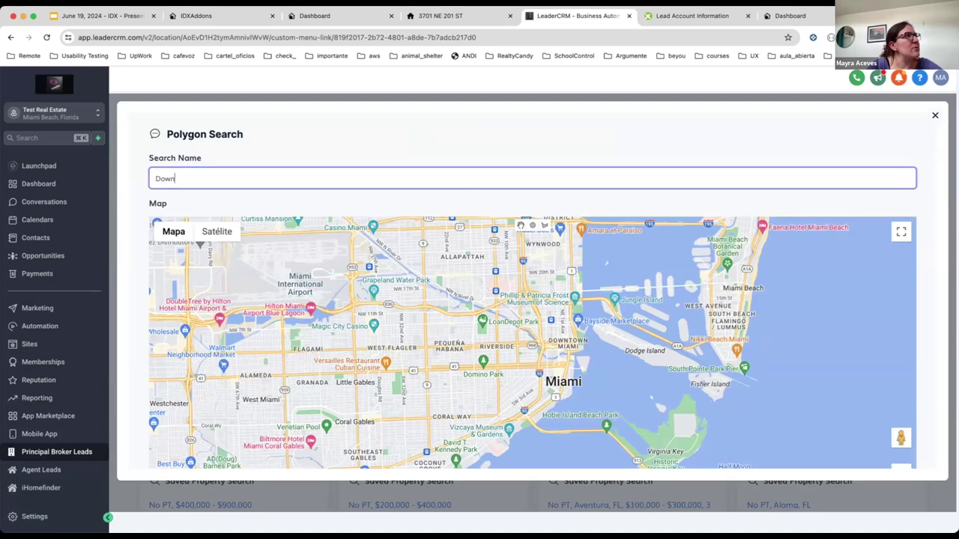
pyautogui.write('town Miami Lu')
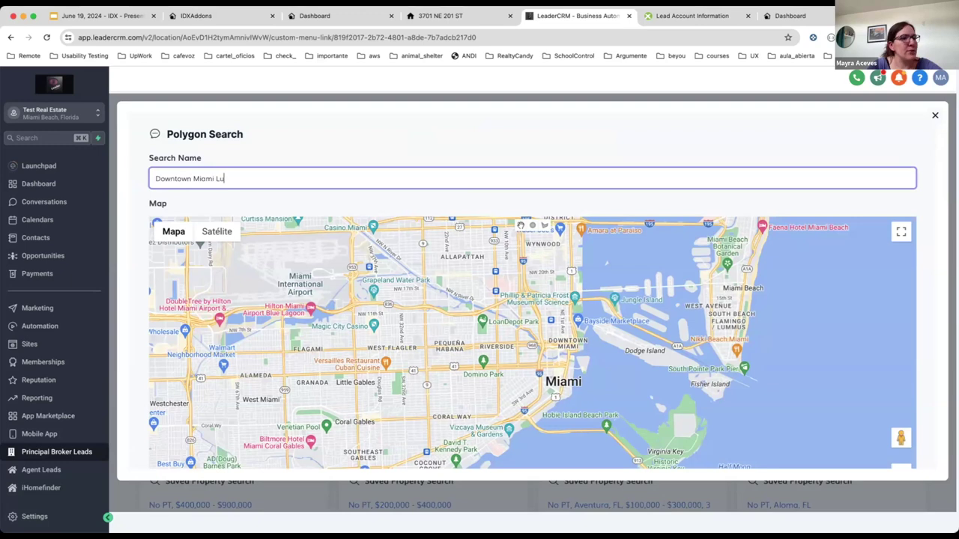
pyautogui.write('xury Condos')
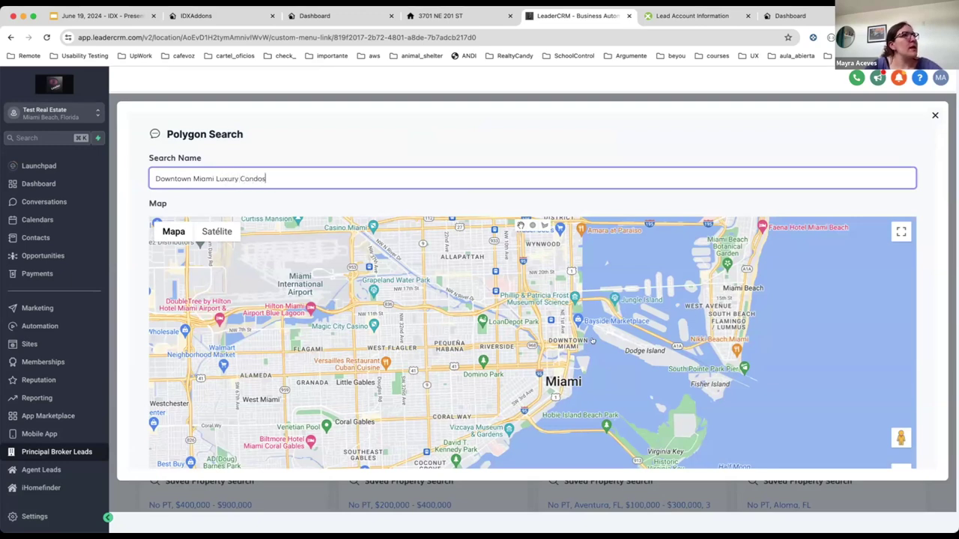
pyautogui.click(544, 226)
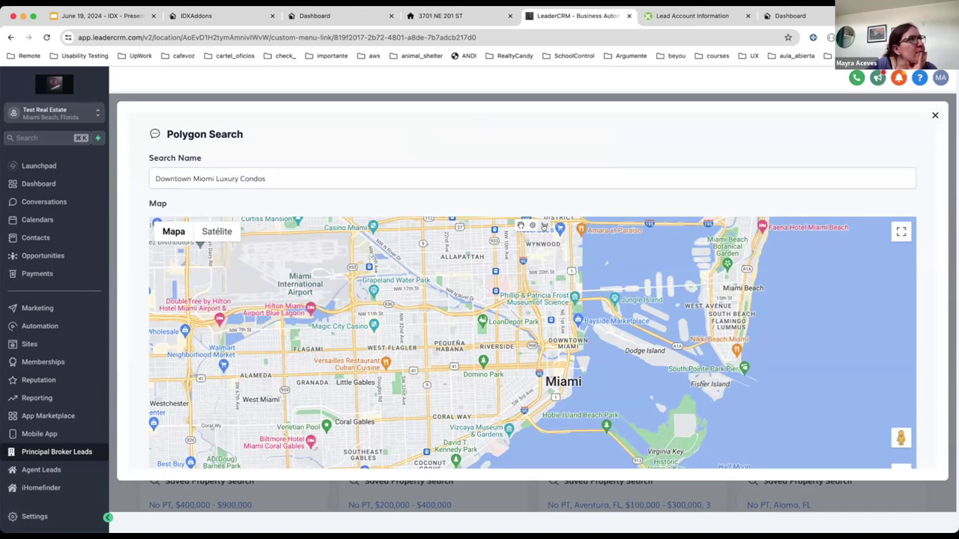
pyautogui.moveTo(578, 311)
pyautogui.mouseDown()
pyautogui.moveTo(529, 341)
pyautogui.moveTo(534, 374)
pyautogui.moveTo(564, 397)
pyautogui.moveTo(582, 340)
pyautogui.moveTo(578, 312)
pyautogui.mouseUp()
# Filter the polygon search to Condo\Town Home with a price range of 200000 to 500000, save it and close the search form.
pyautogui.scroll(-7, 526, 202)
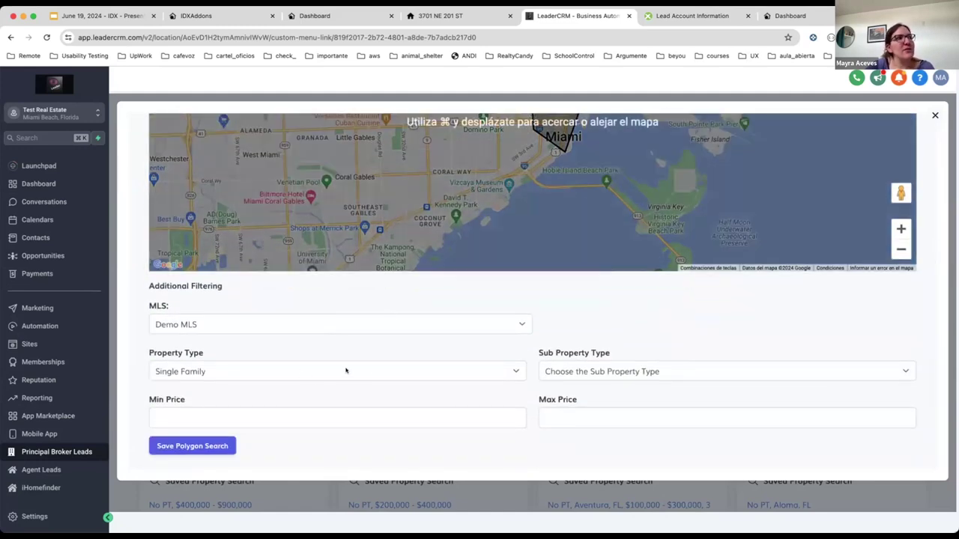
pyautogui.click(299, 371)
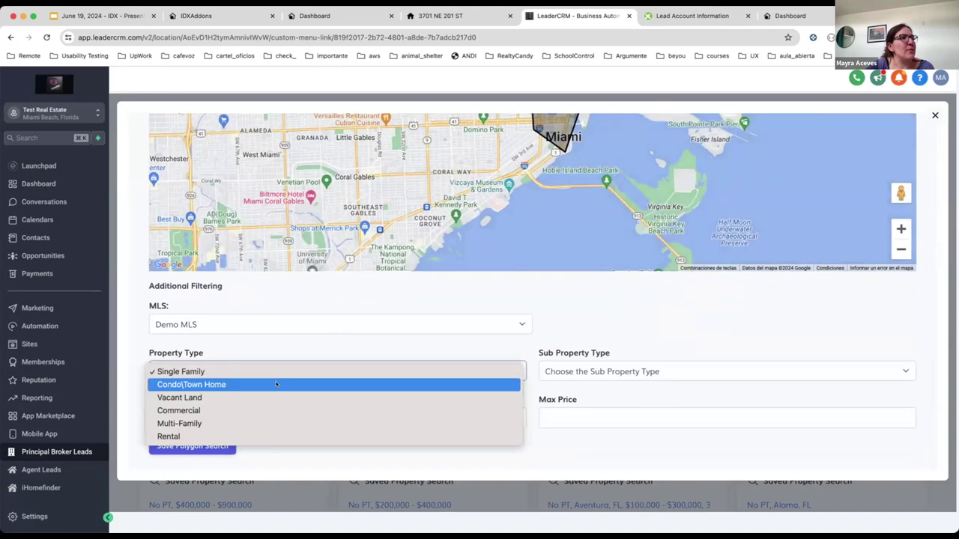
pyautogui.click(277, 384)
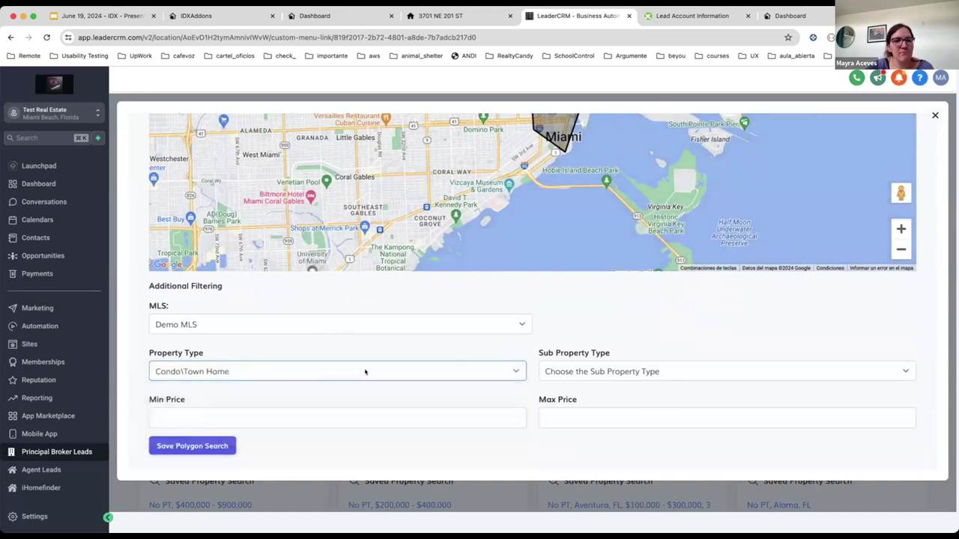
pyautogui.click(281, 418)
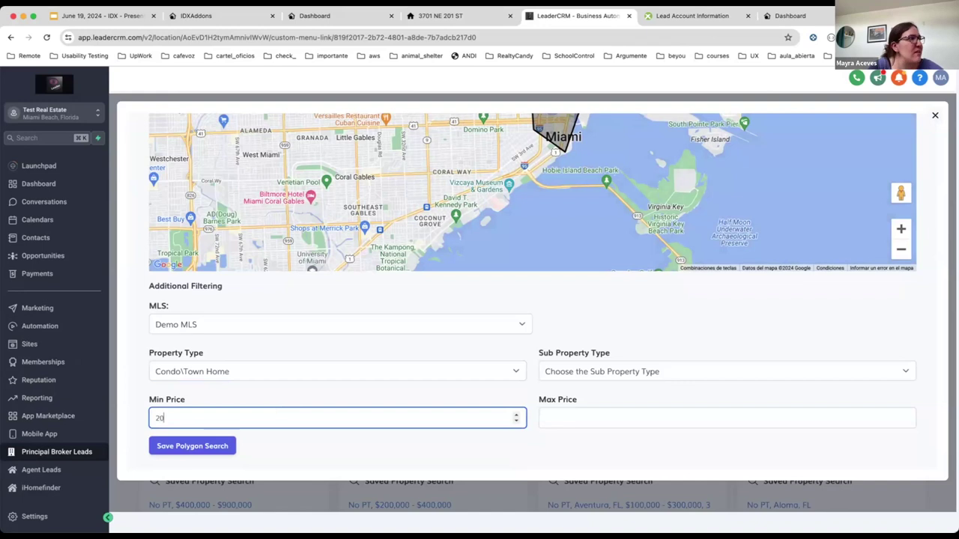
pyautogui.click(563, 412)
pyautogui.write('500000')
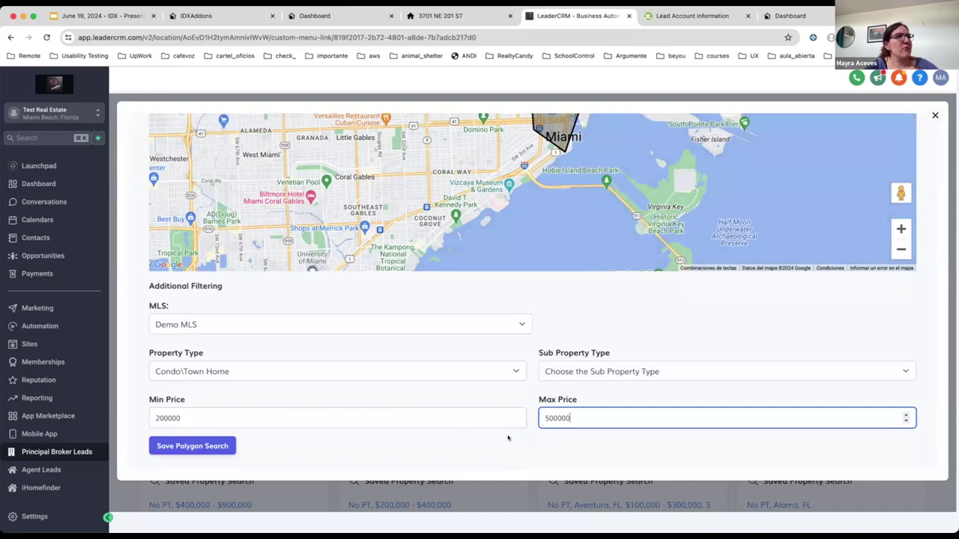
pyautogui.click(197, 446)
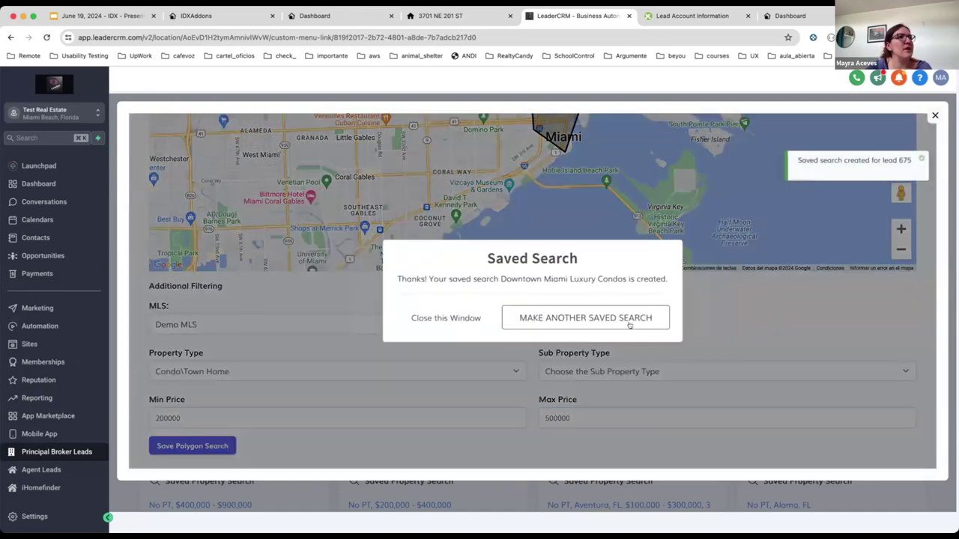
pyautogui.click(629, 319)
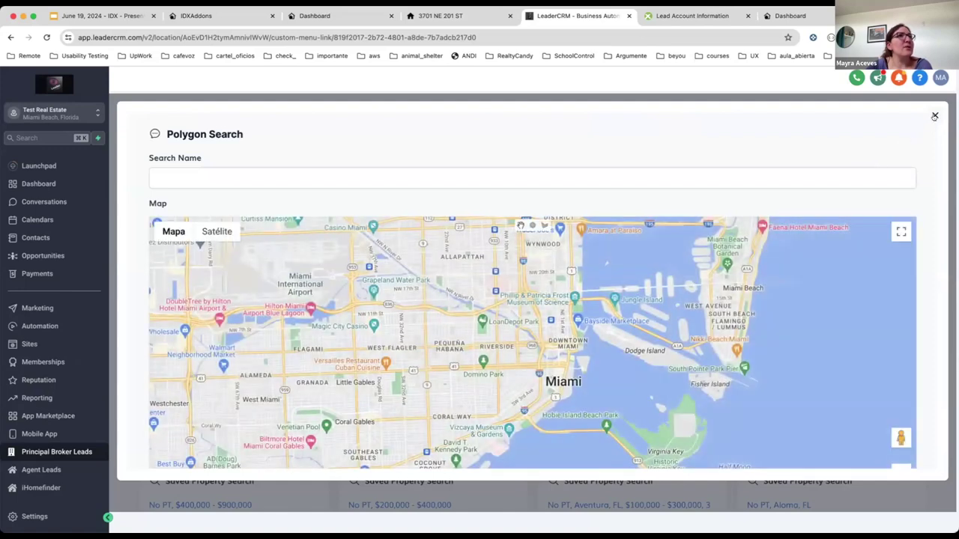
pyautogui.click(934, 116)
# Reload the LeaderCRM leads page and open the newest saved property search to examine its map area and listings.
pyautogui.click(718, 34)
pyautogui.press('Return')
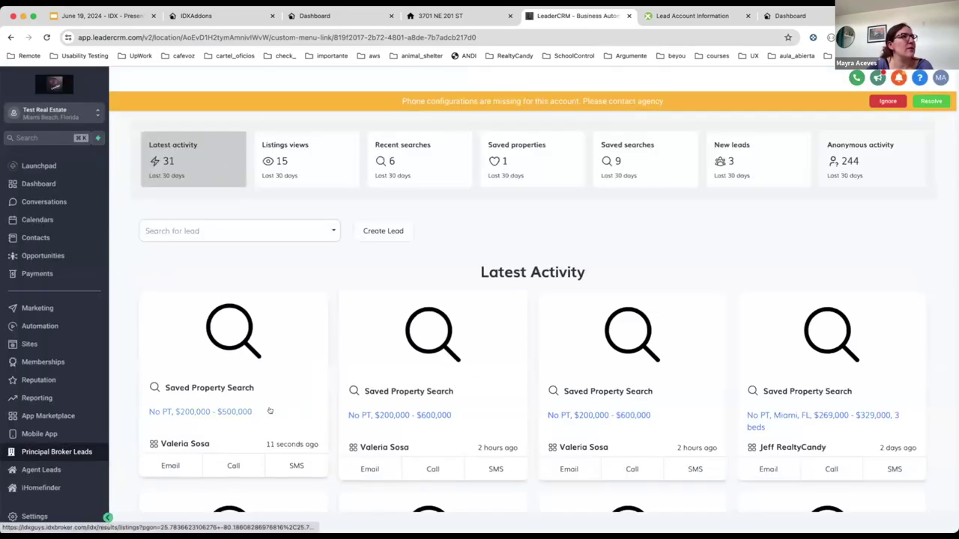
pyautogui.click(206, 409)
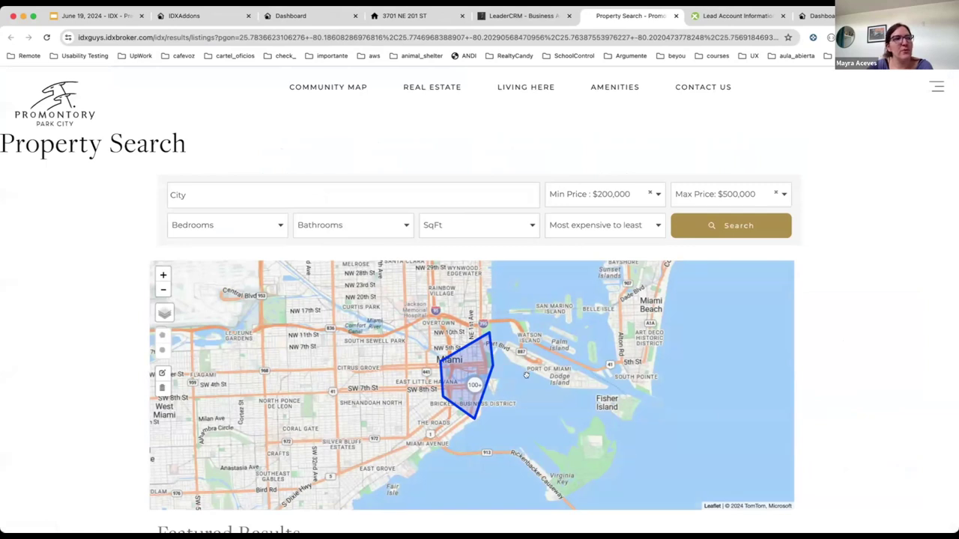
pyautogui.scroll(-3, 527, 376)
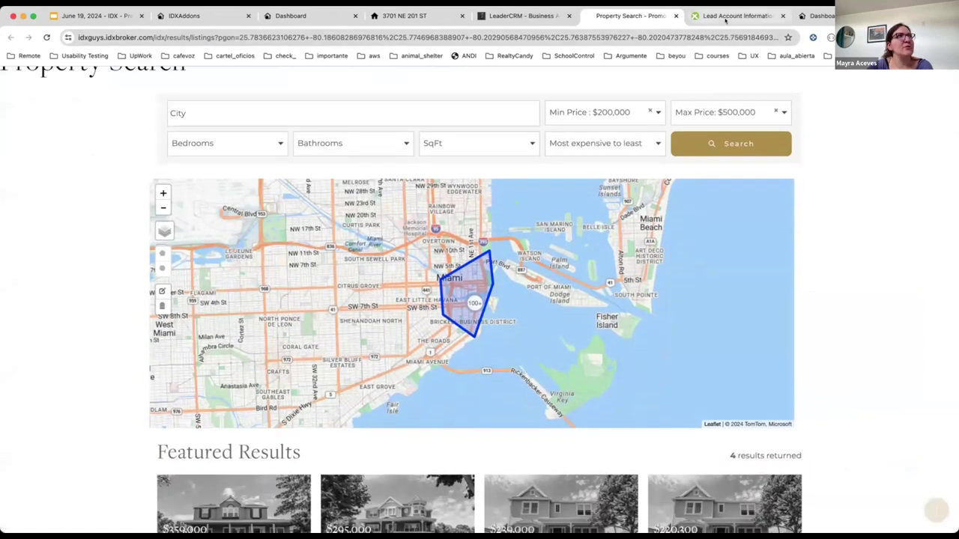
# Switch to IDX Broker, reload the lead's saved searches and highlight the Downtown Miami Luxury Condos entry.
pyautogui.click(738, 16)
pyautogui.click(675, 37)
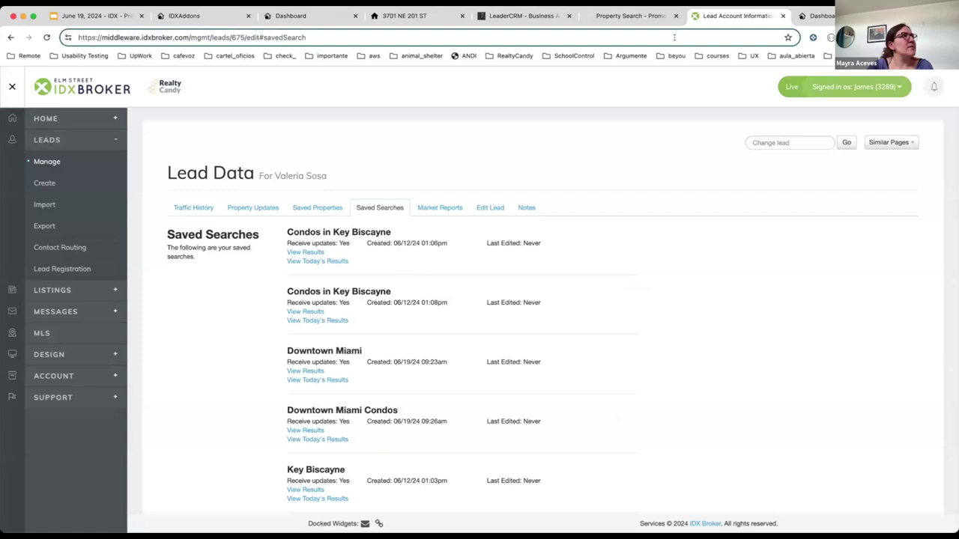
pyautogui.press('Return')
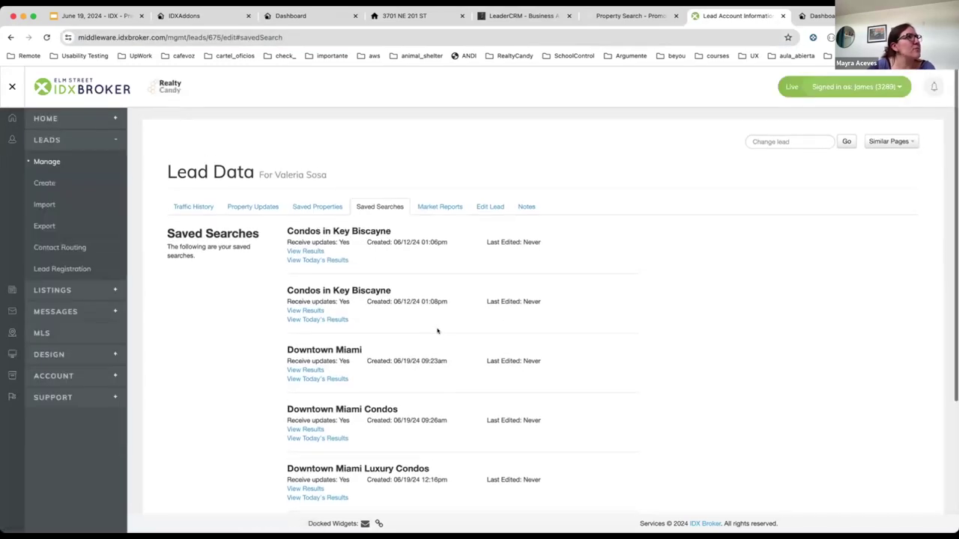
pyautogui.scroll(-1, 439, 332)
pyautogui.scroll(-2, 439, 332)
pyautogui.moveTo(287, 350); pyautogui.dragTo(437, 352)
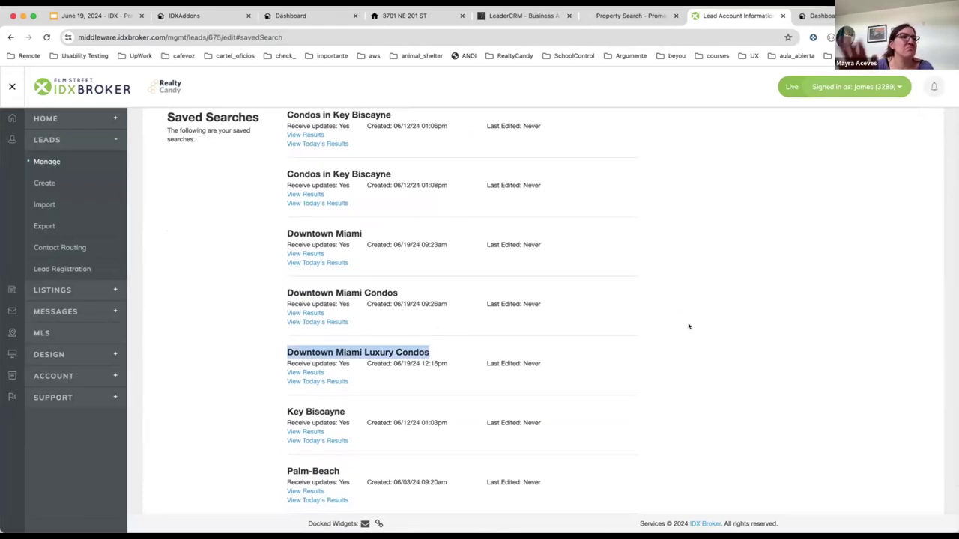
pyautogui.scroll(3, 688, 326)
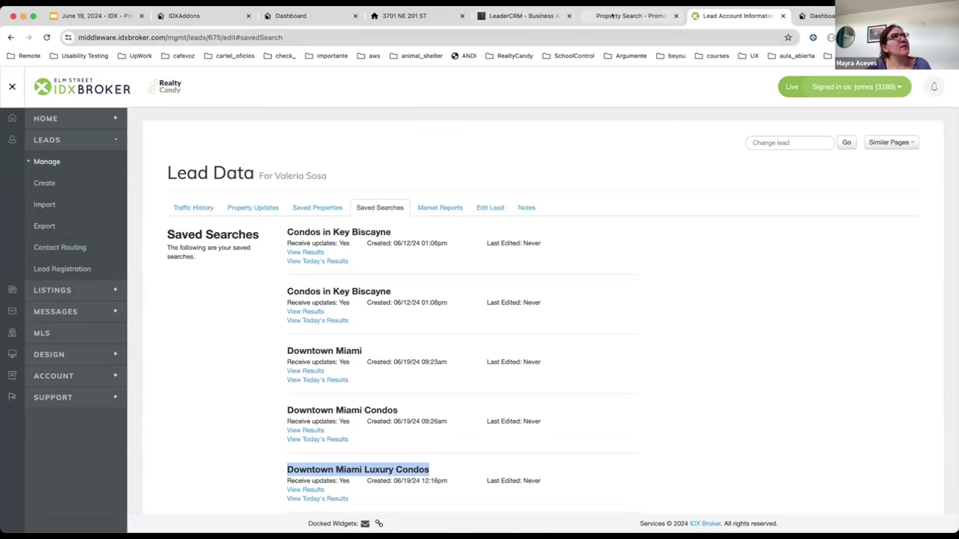
# Revisit the polygon search results page and switch to Google Slides to show the Comments or Questions slide.
pyautogui.click(606, 16)
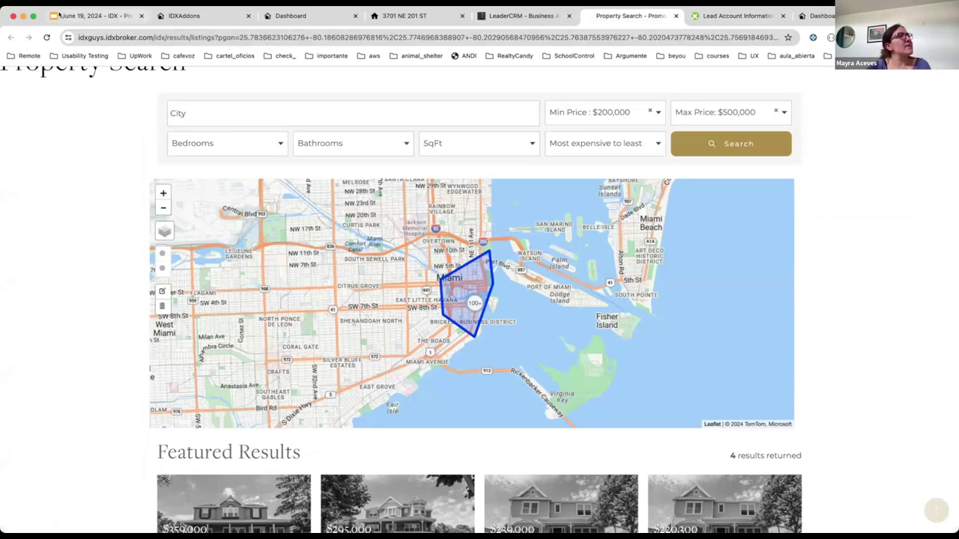
pyautogui.click(83, 16)
pyautogui.click(68, 469)
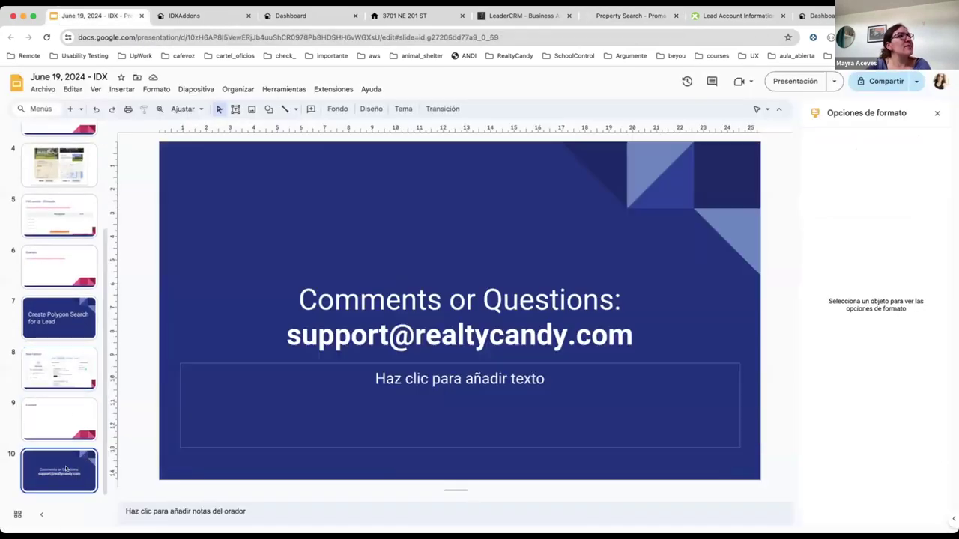